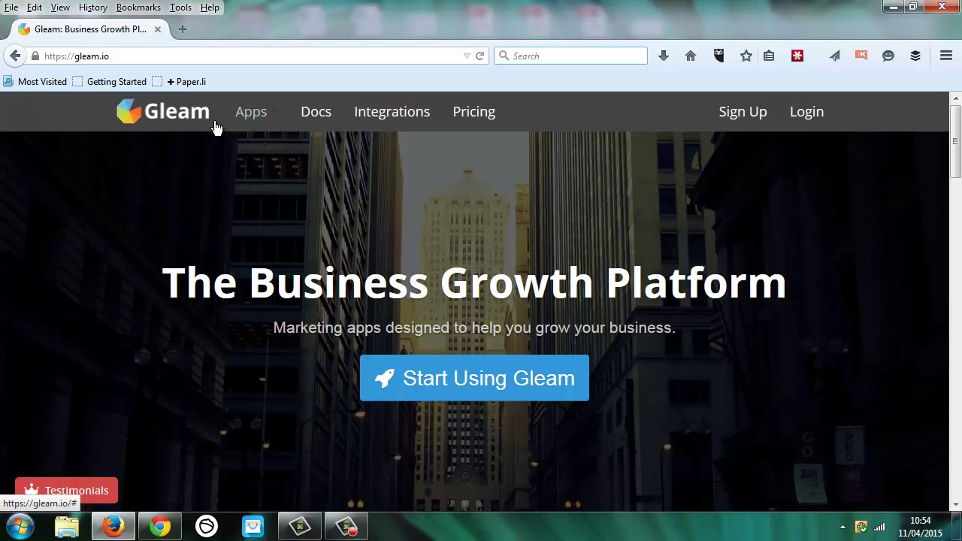
Step: Open the Apps menu on the Gleam homepage's top navigation
left_click(259, 112)
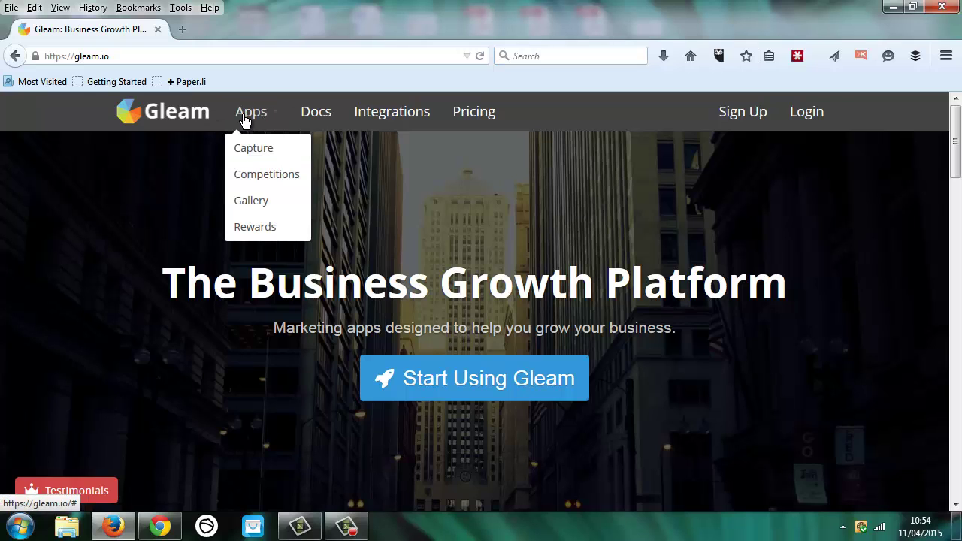
Step: From the Competitions page, sign up for a free Gleam account with the e-mail and password
left_click(275, 174)
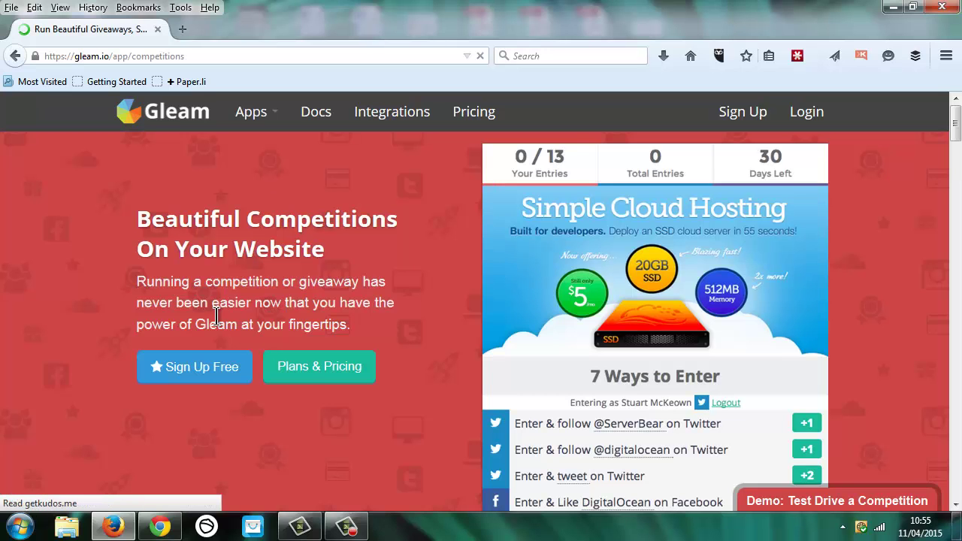
left_click(198, 368)
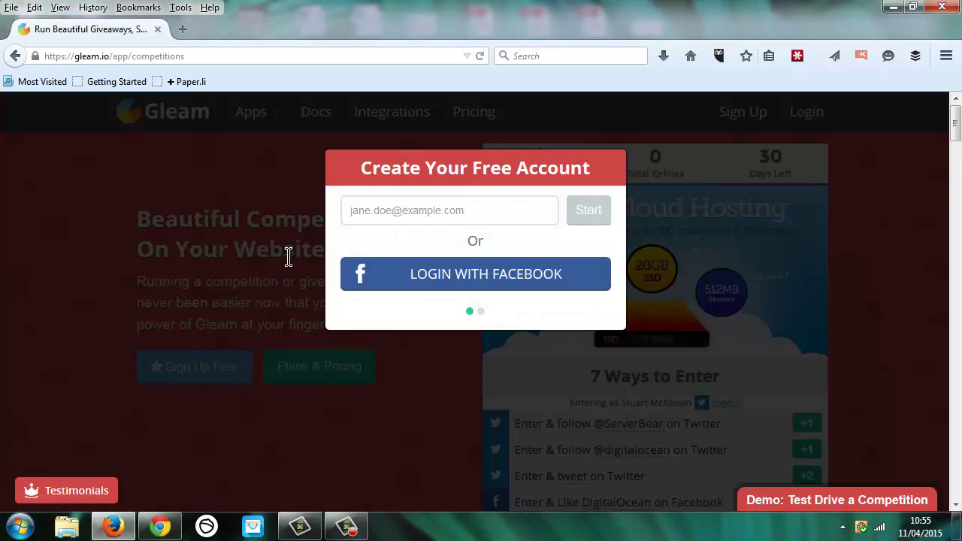
left_click(395, 203)
key("ctrl+v")
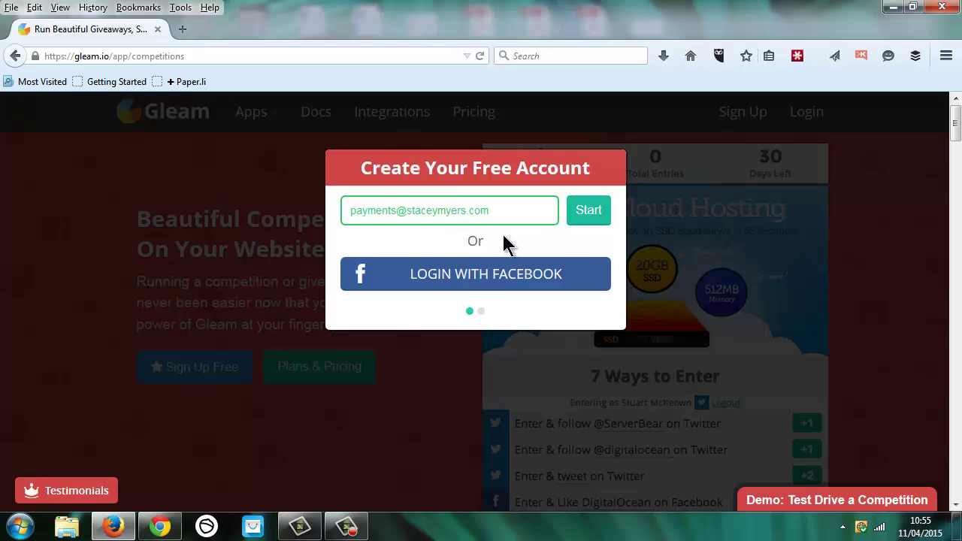
left_click(590, 211)
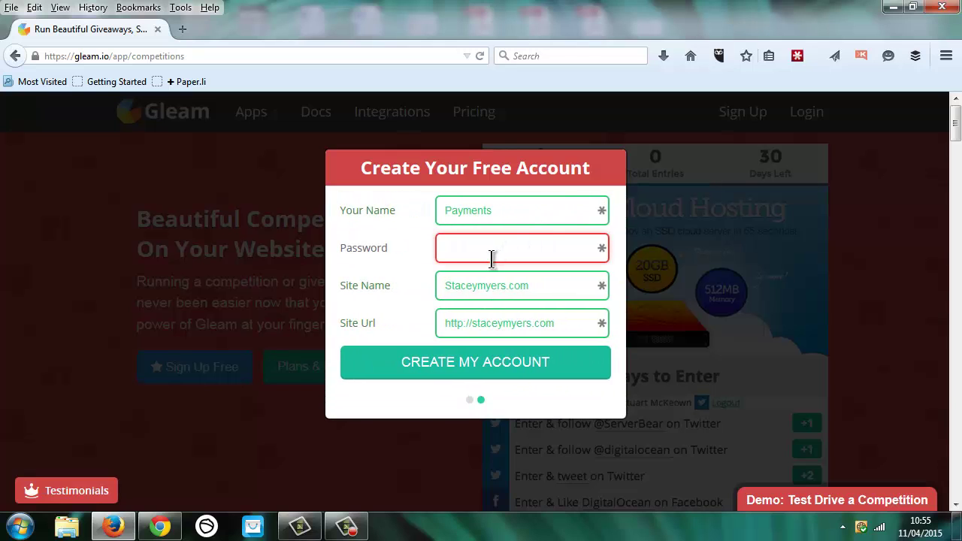
type("•••••••")
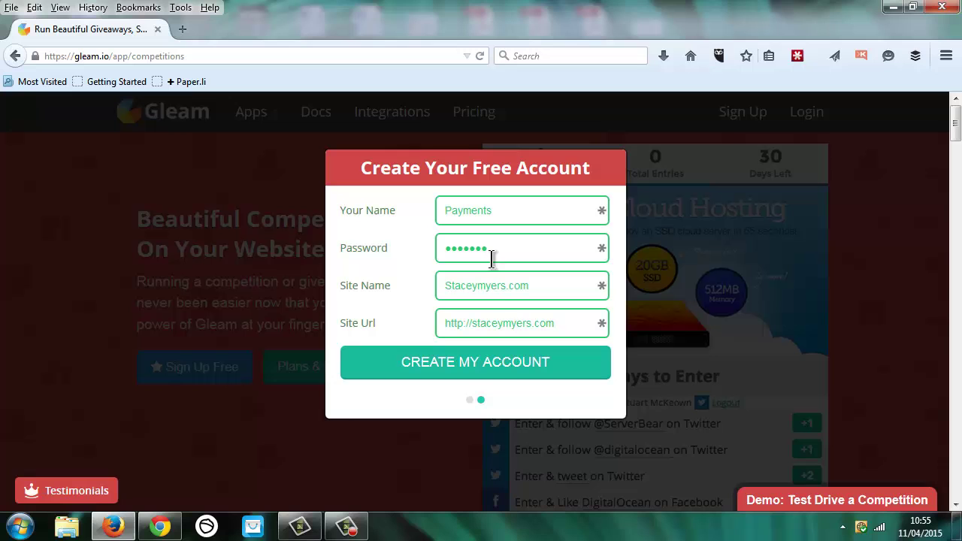
left_click(448, 370)
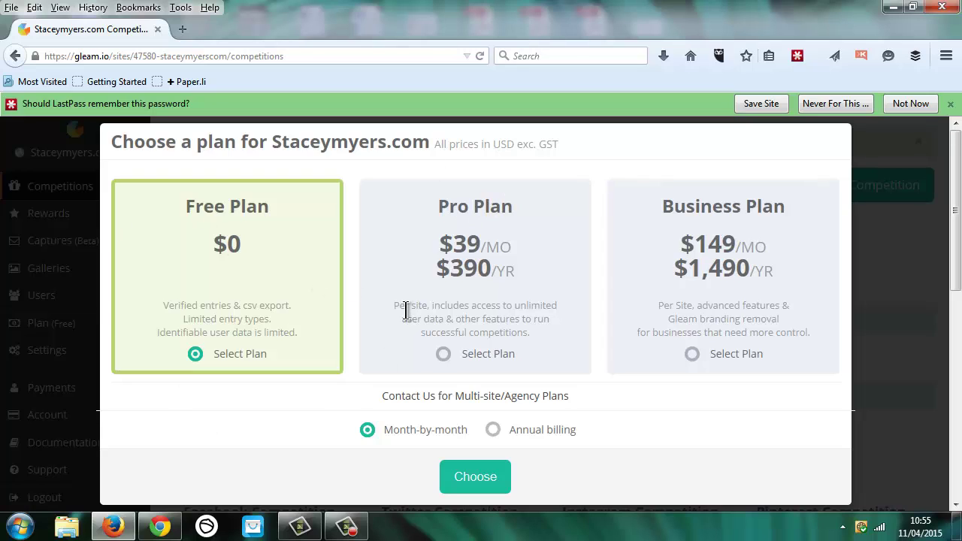
Step: Confirm the Free Plan and dismiss the Norton performance alert
left_click(478, 481)
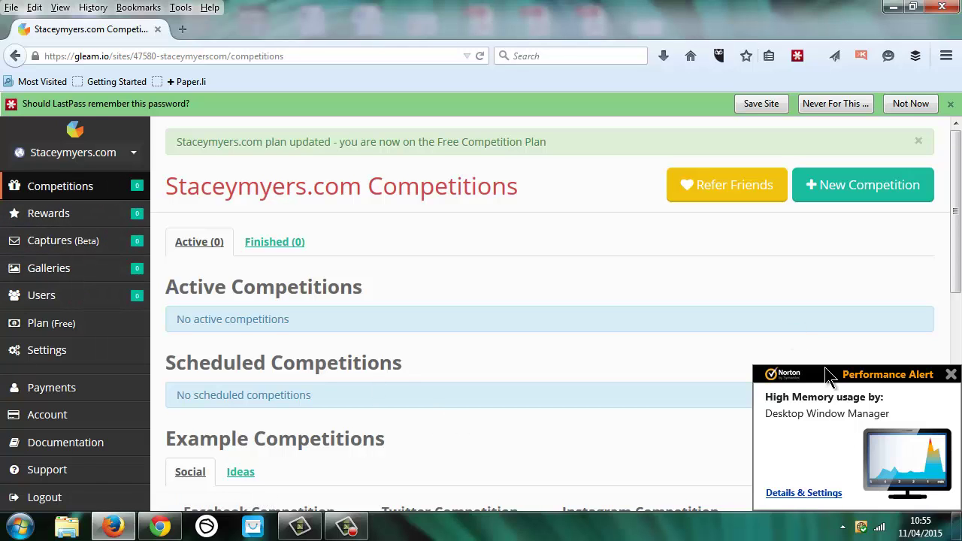
left_click(951, 373)
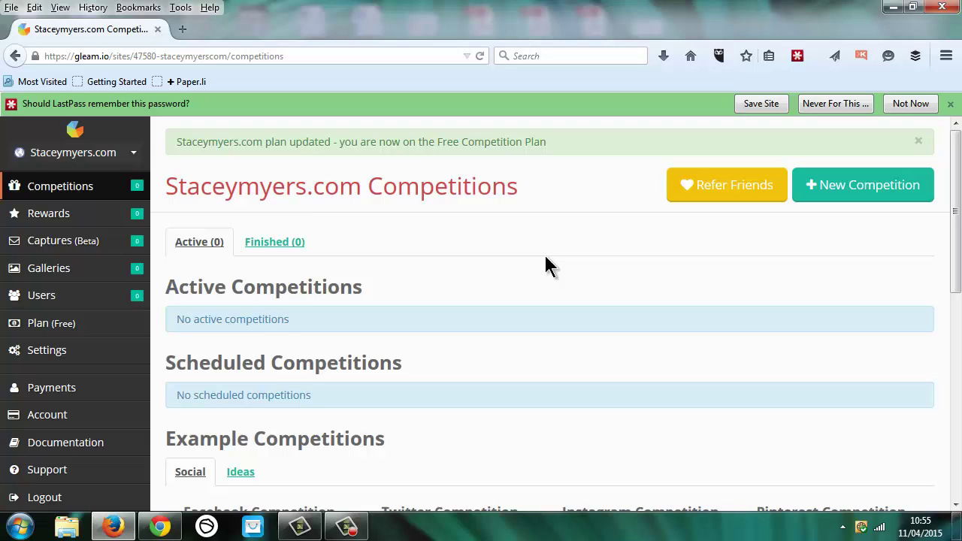
Step: Start a new competition named 'test' with default dates, scrolling down to Save
left_click(880, 190)
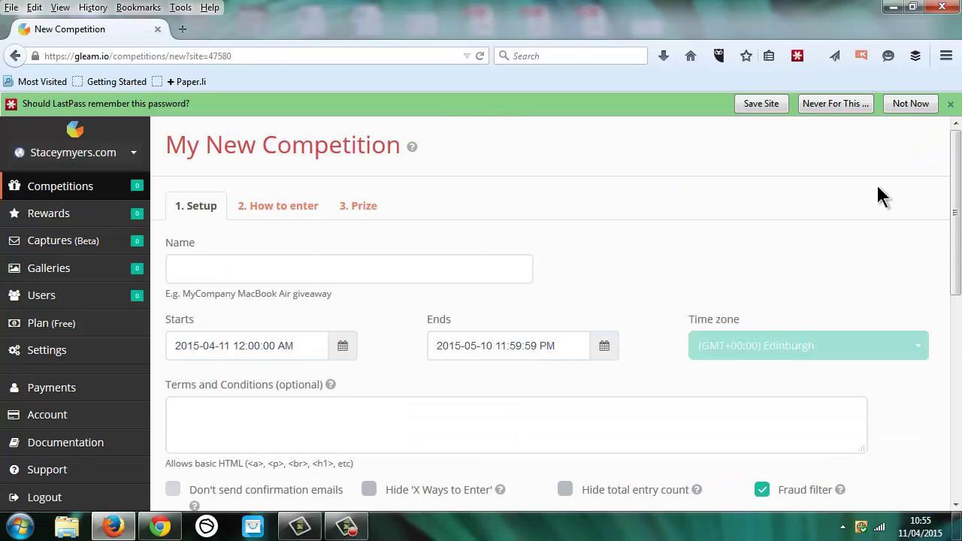
left_click(260, 272)
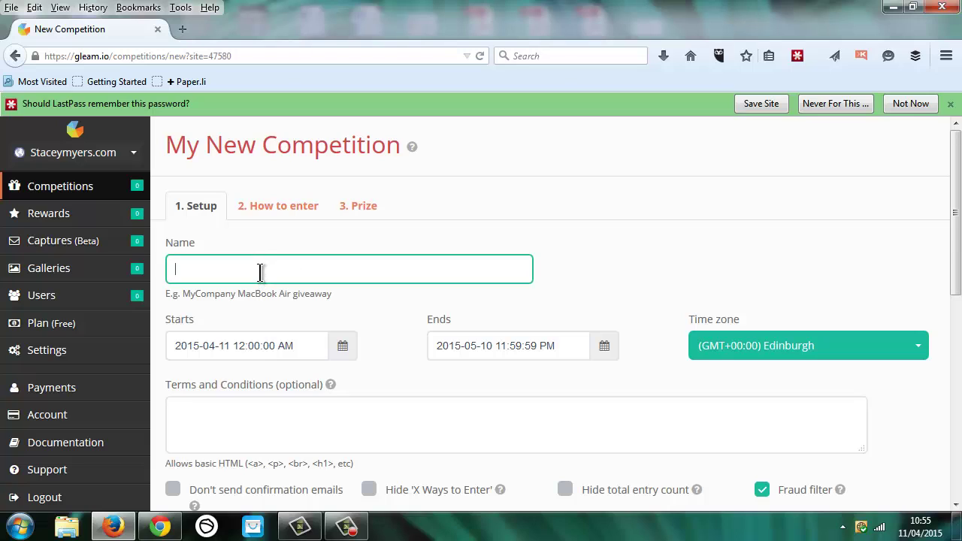
type("test")
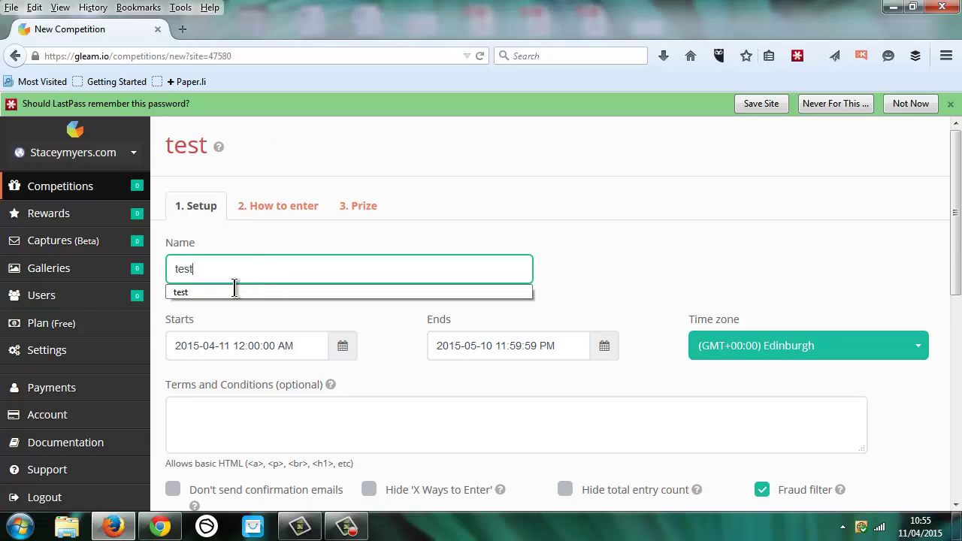
left_click(229, 293)
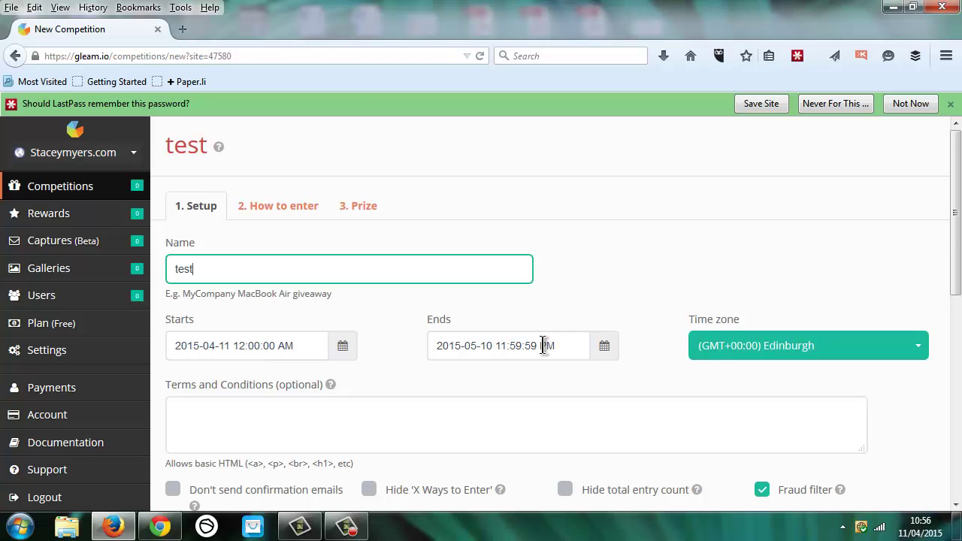
left_click_drag(955, 182, 955, 280)
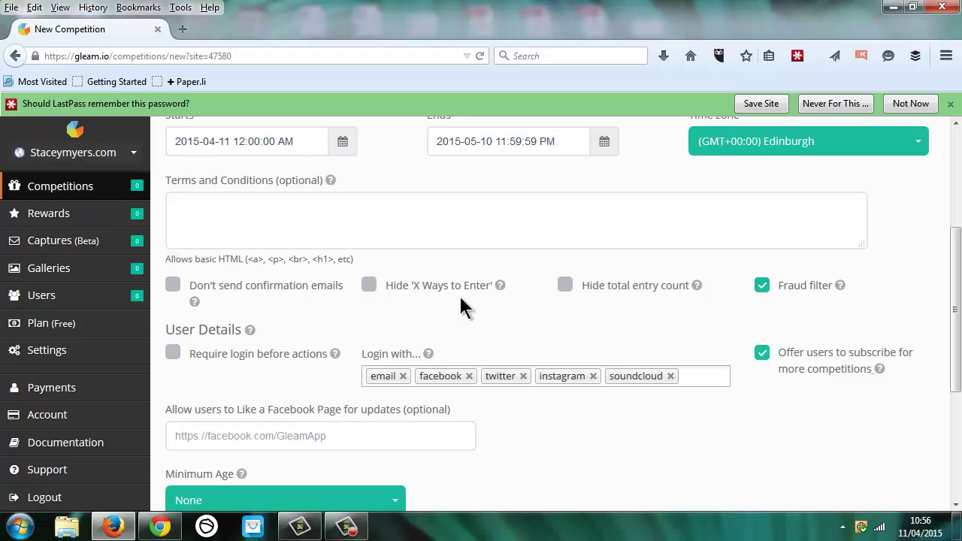
left_click_drag(956, 263, 955, 323)
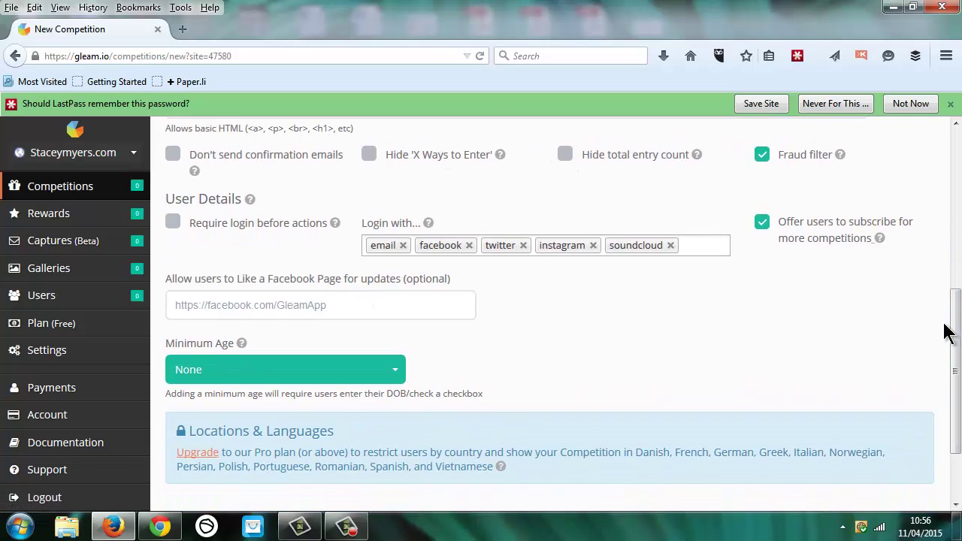
left_click_drag(947, 333, 947, 377)
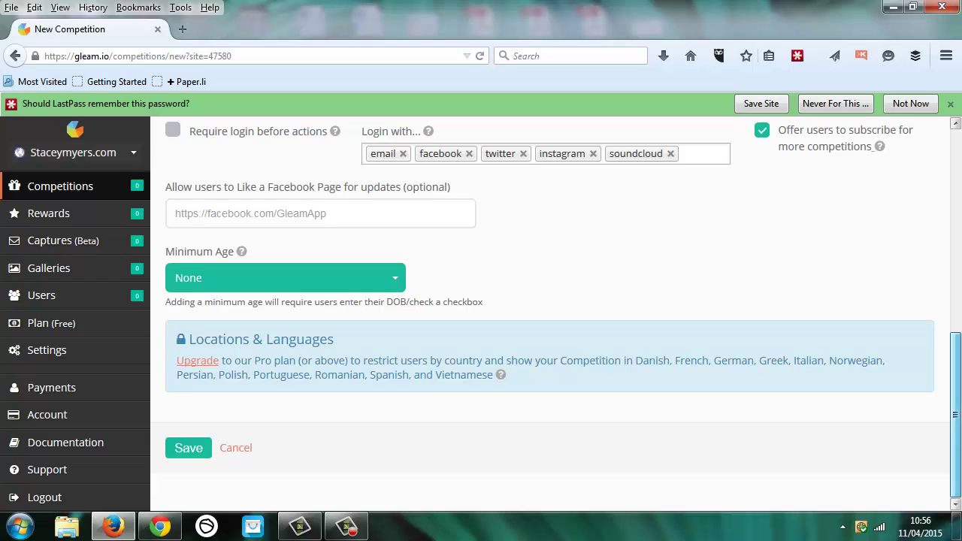
Step: Save the test competition twice, getting the Coaching Sessions prize but an entry-method error
left_click(180, 452)
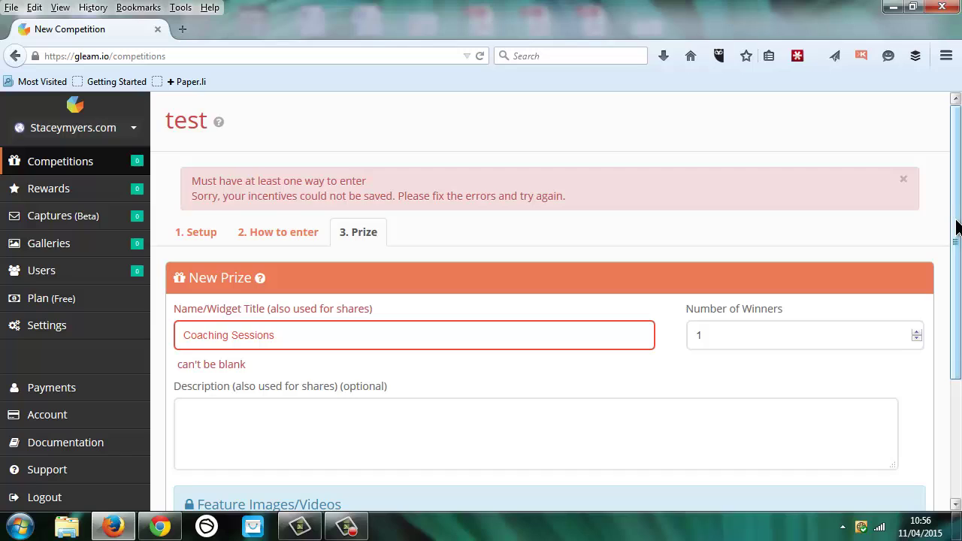
scroll(953, 215, "down", 3)
scroll(556, 294, "down", 1)
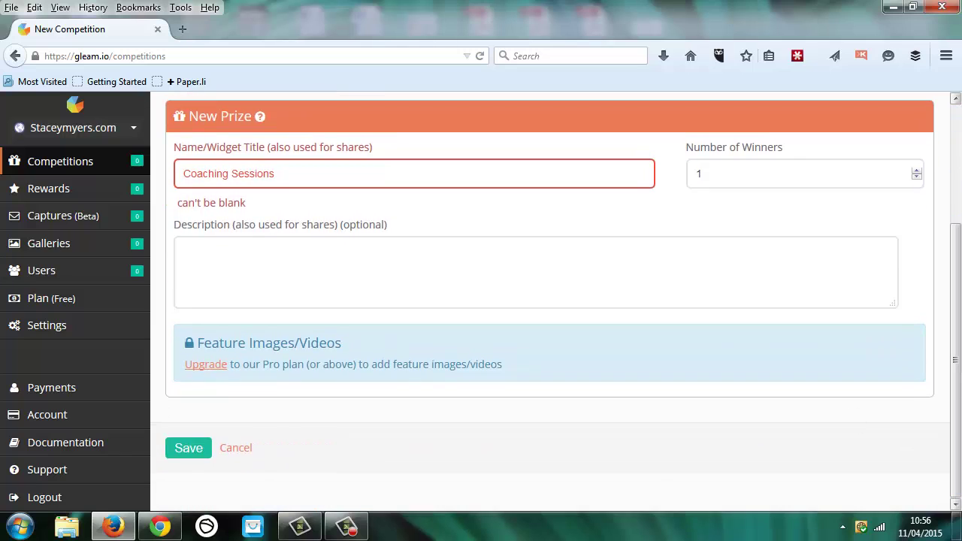
left_click(183, 451)
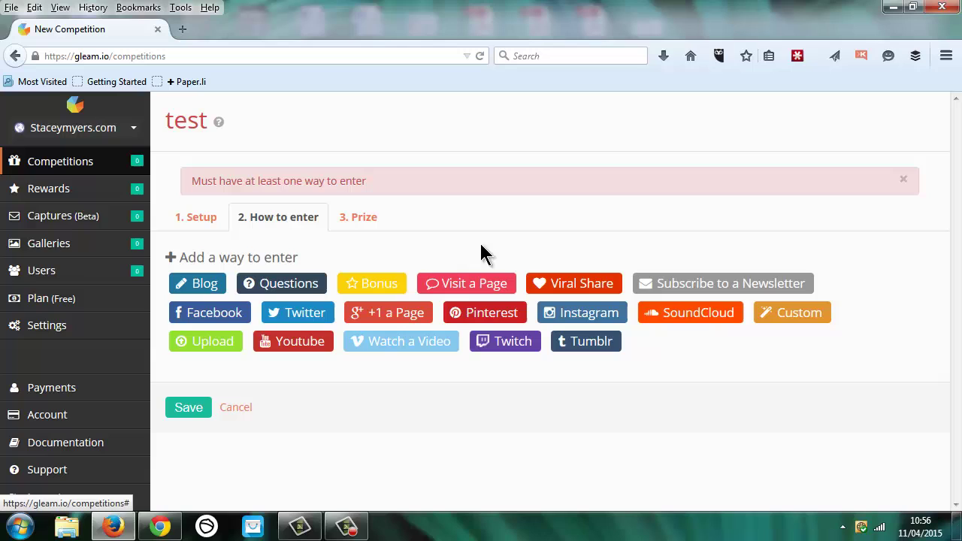
Step: Add a Comment on Blog Post entry method from the Blog options, then collapse it
left_click(205, 289)
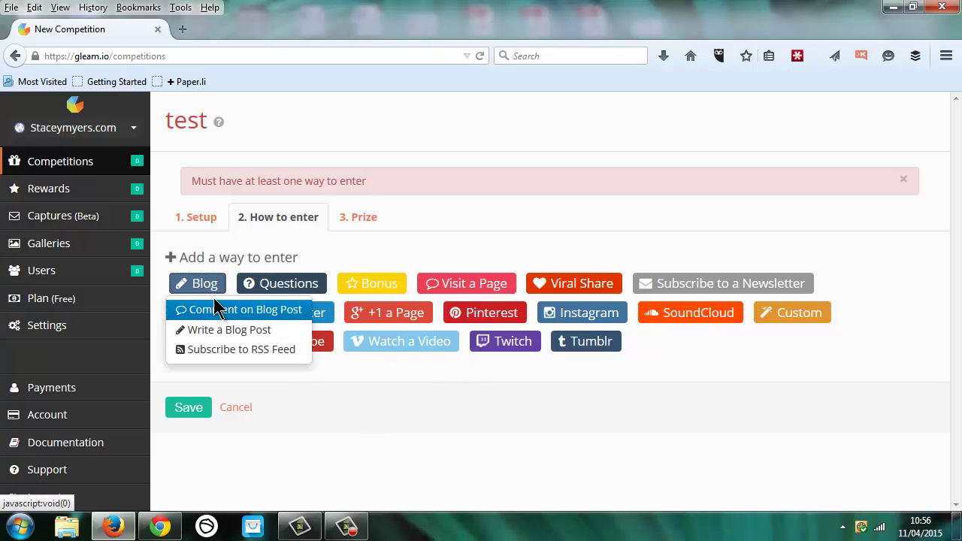
left_click(220, 312)
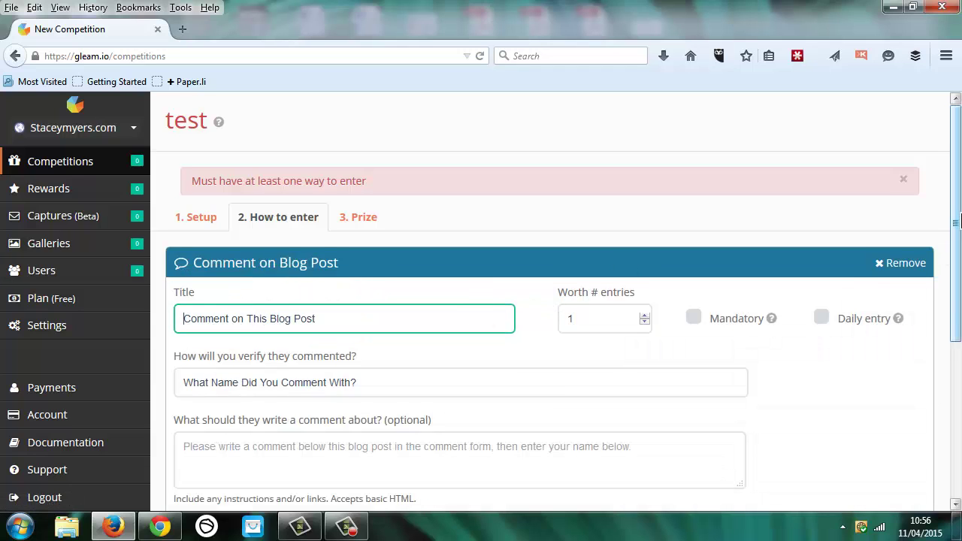
scroll(949, 256, "down", 2)
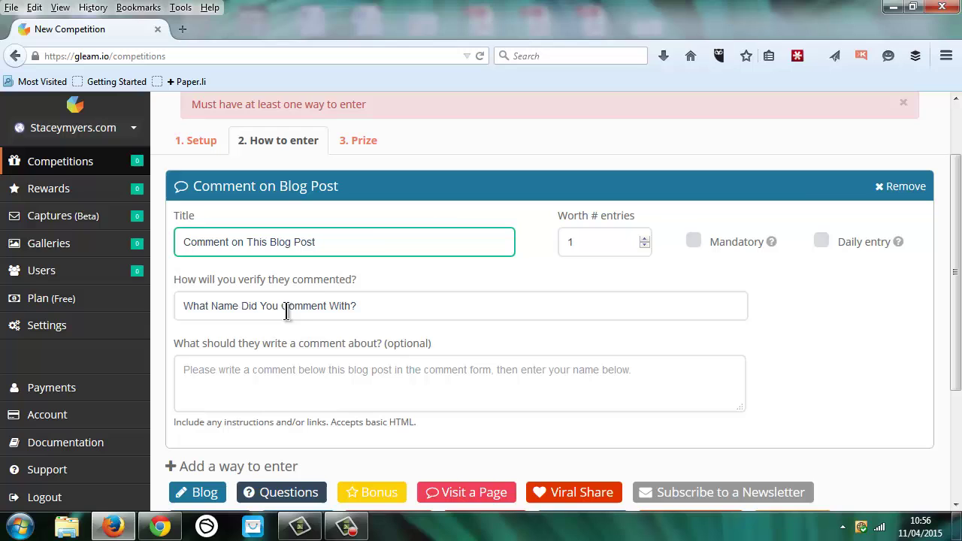
left_click(784, 192)
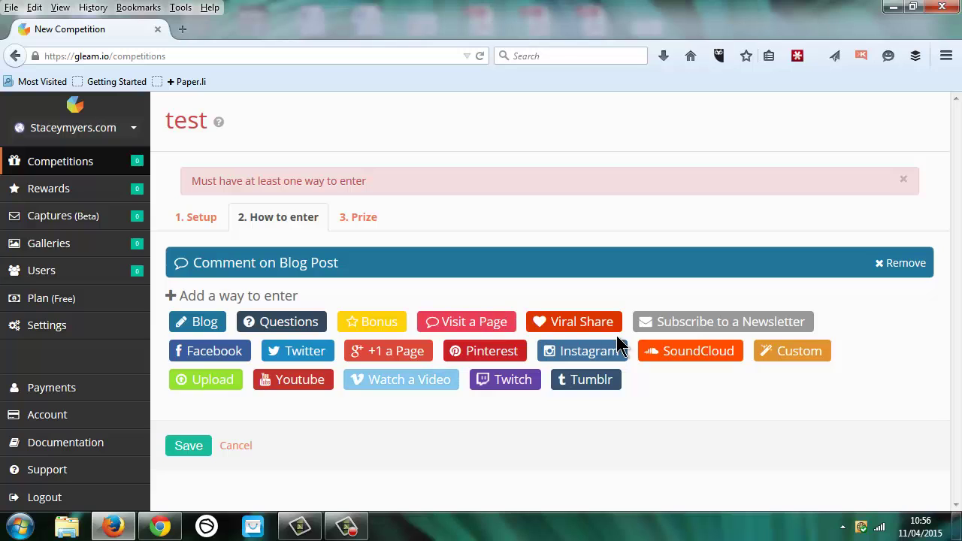
Step: Add a Visit on Facebook entry method and look through the Pinterest and SoundCloud options
left_click(225, 354)
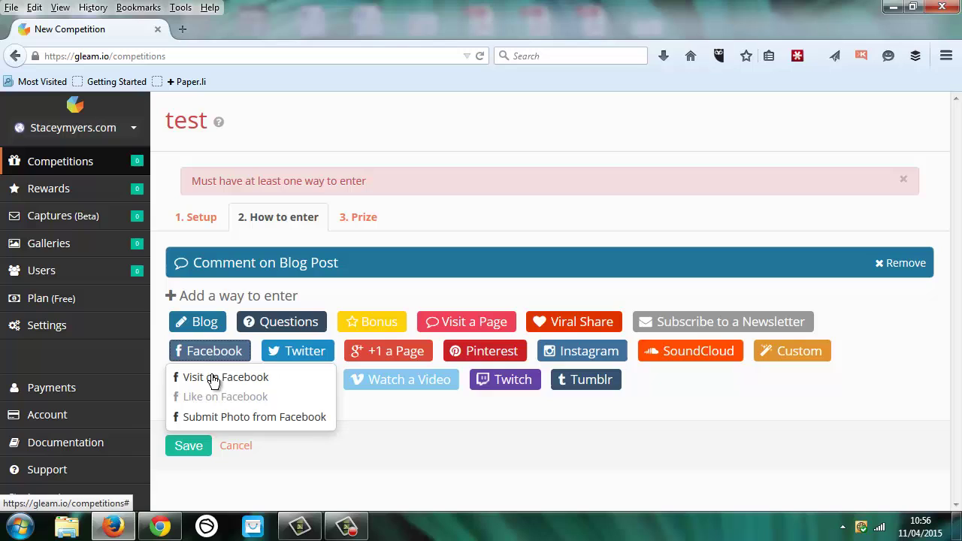
left_click(210, 381)
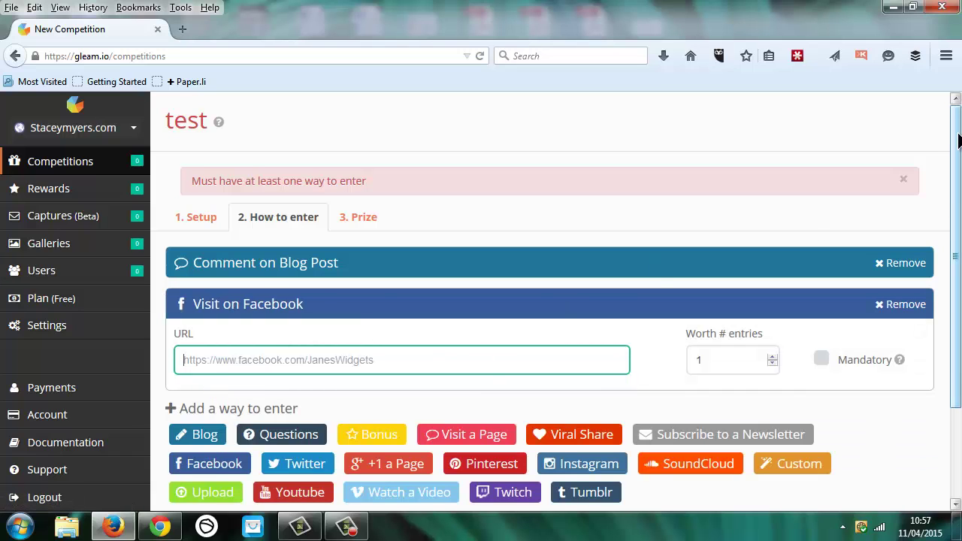
scroll(958, 143, "down", 1)
scroll(511, 414, "down", 1)
left_click(489, 353)
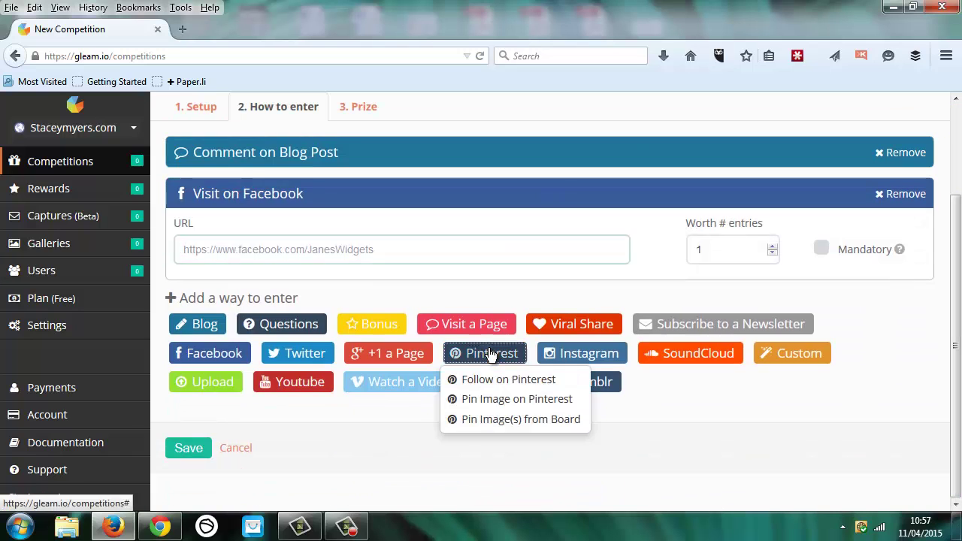
left_click(389, 420)
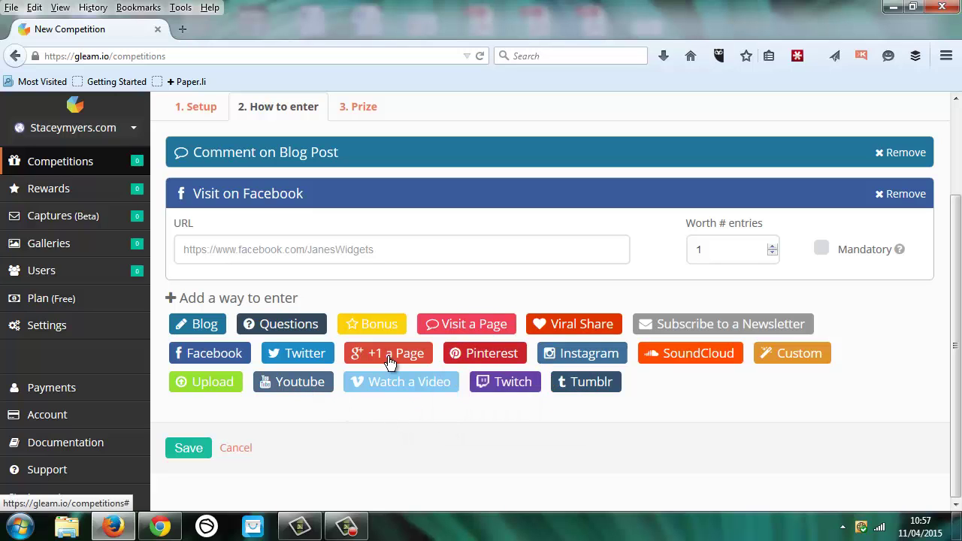
left_click(711, 361)
left_click(467, 402)
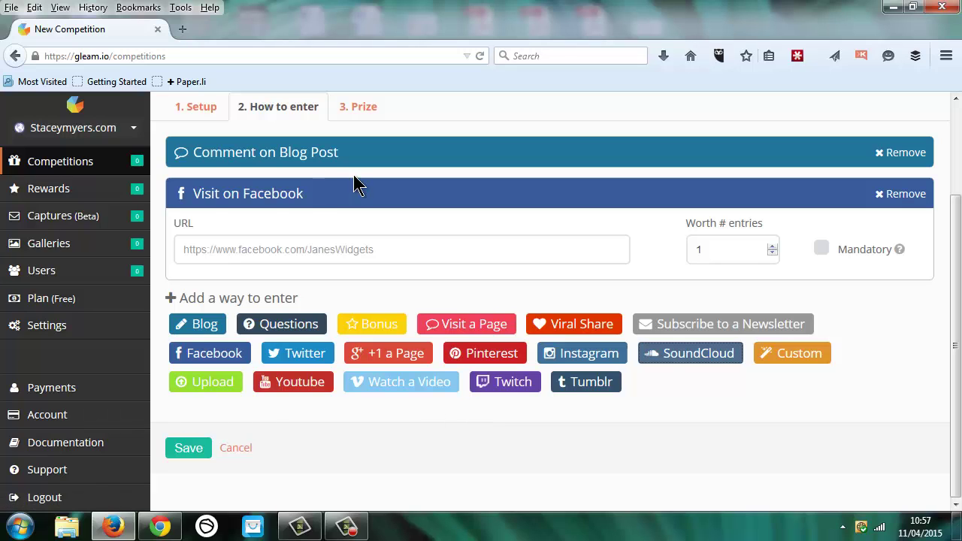
Step: Add Follow on Twitter, move it above Facebook, and remove the Visit on Facebook entry
left_click(317, 258)
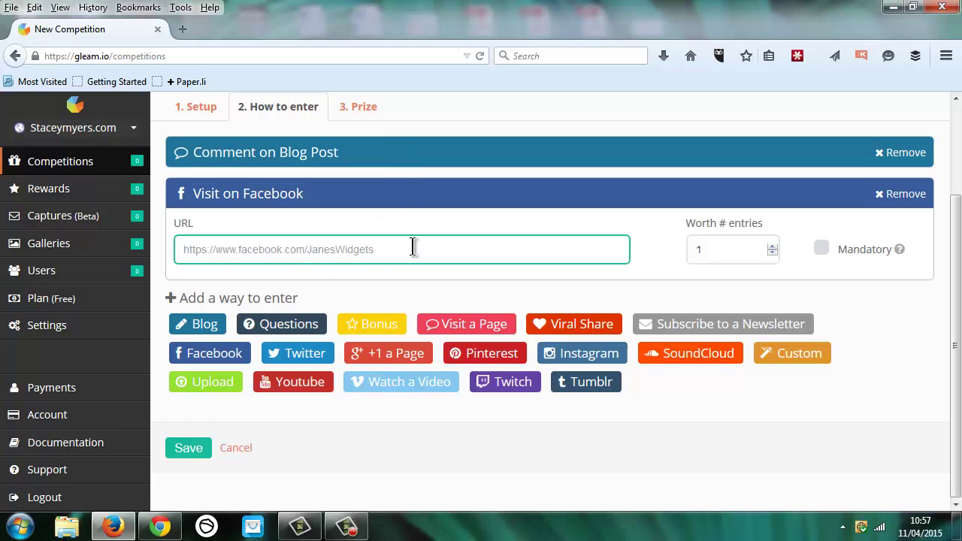
left_click(304, 359)
left_click(303, 360)
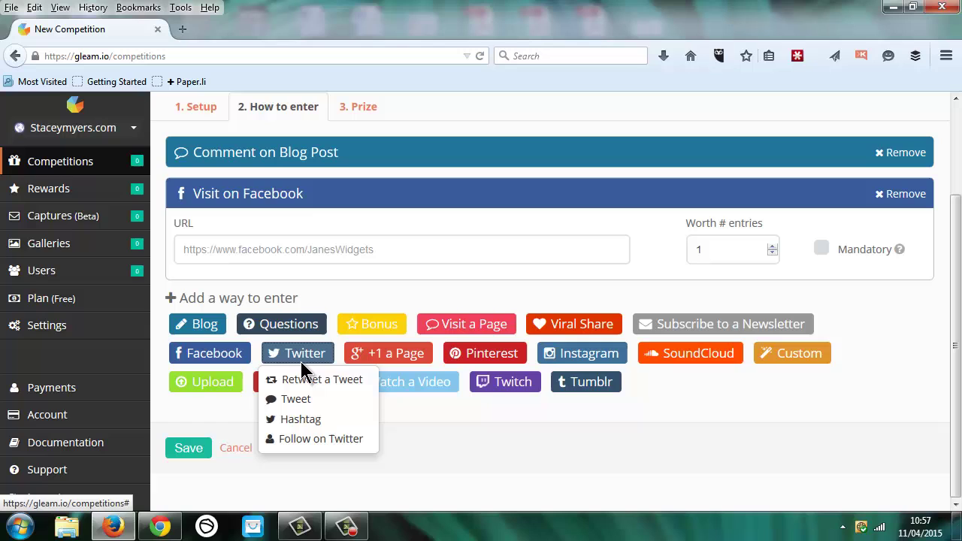
left_click(311, 439)
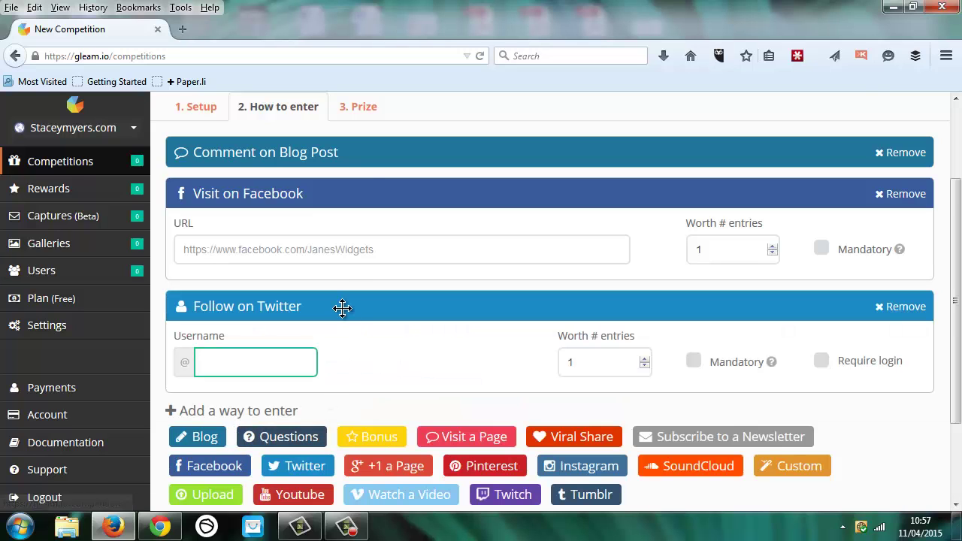
left_click_drag(371, 301, 373, 201)
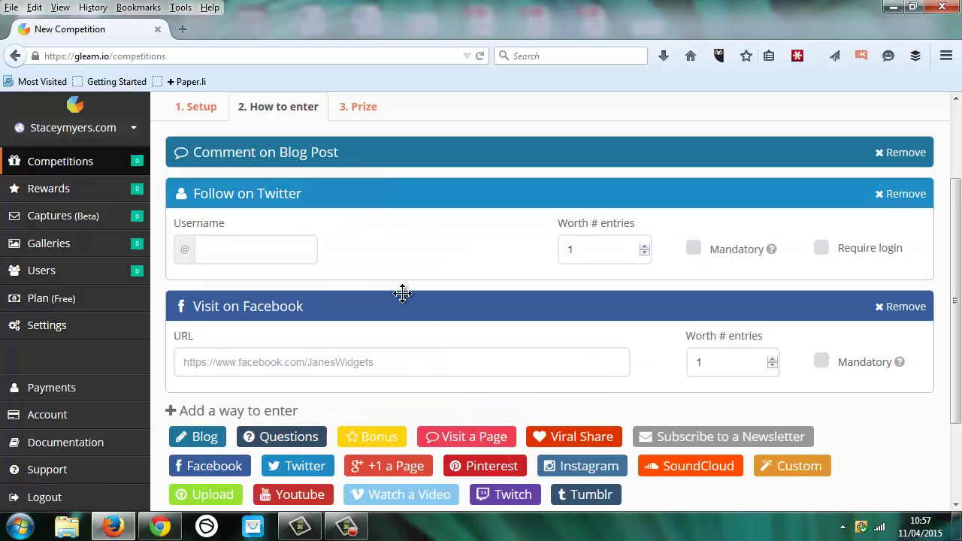
left_click(907, 307)
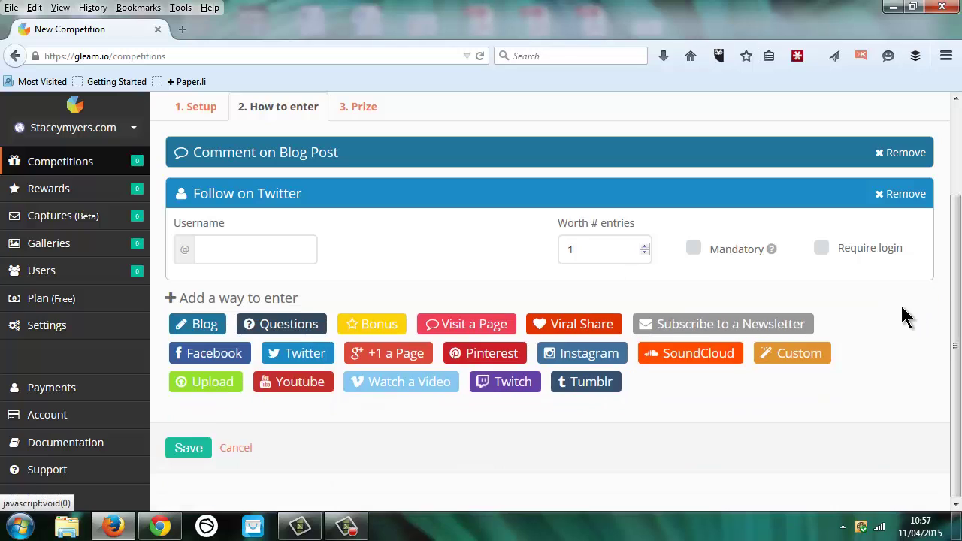
left_click(257, 248)
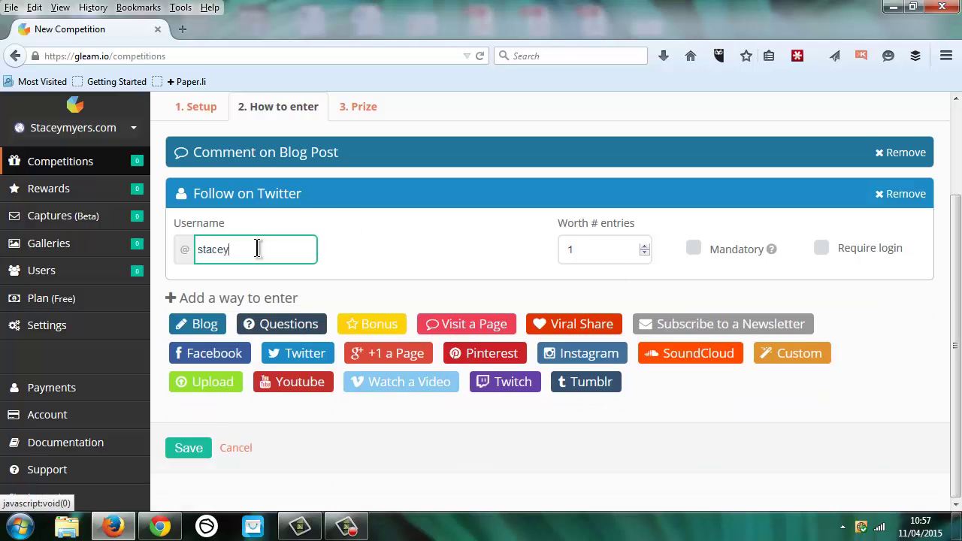
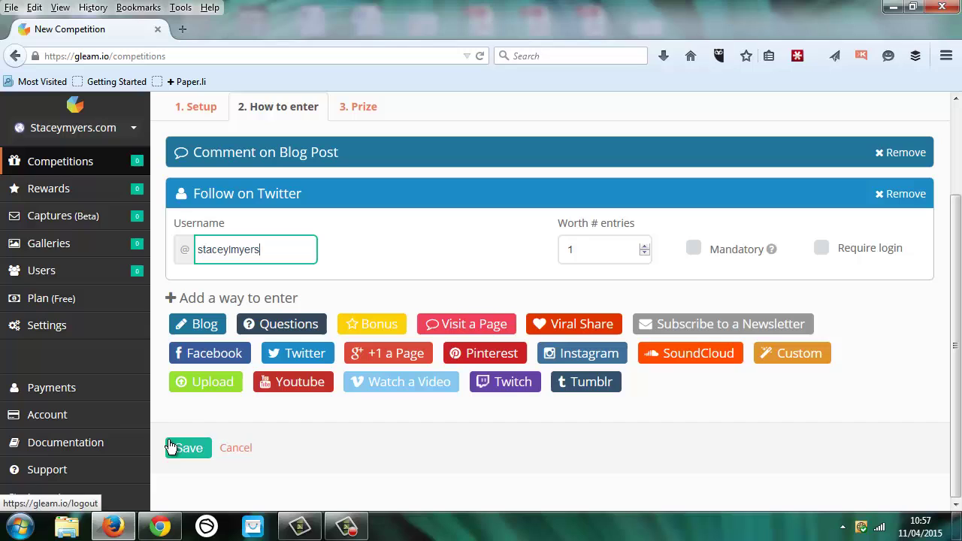
Step: Enter the Twitter username, save the competition, and scroll through its install embed code
left_click(183, 450)
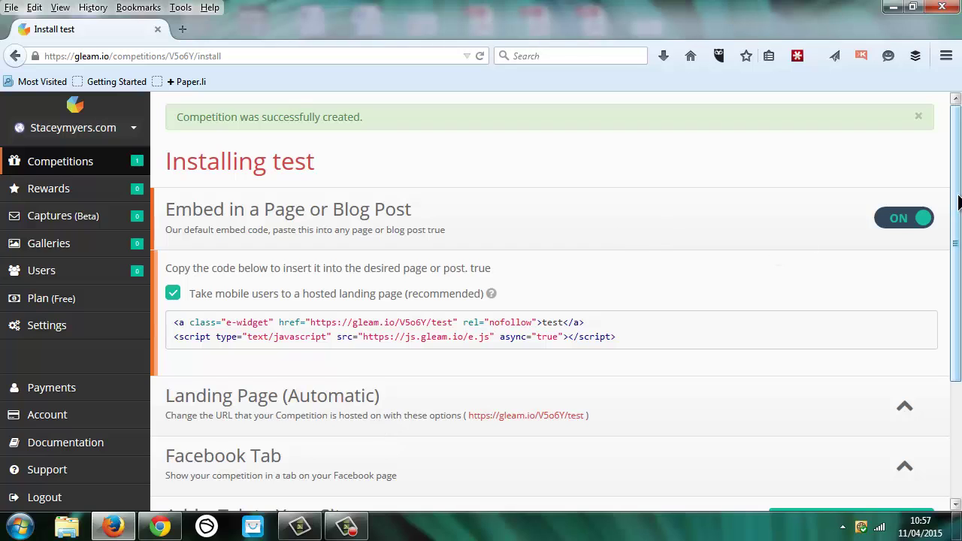
scroll(958, 202, "down", 4)
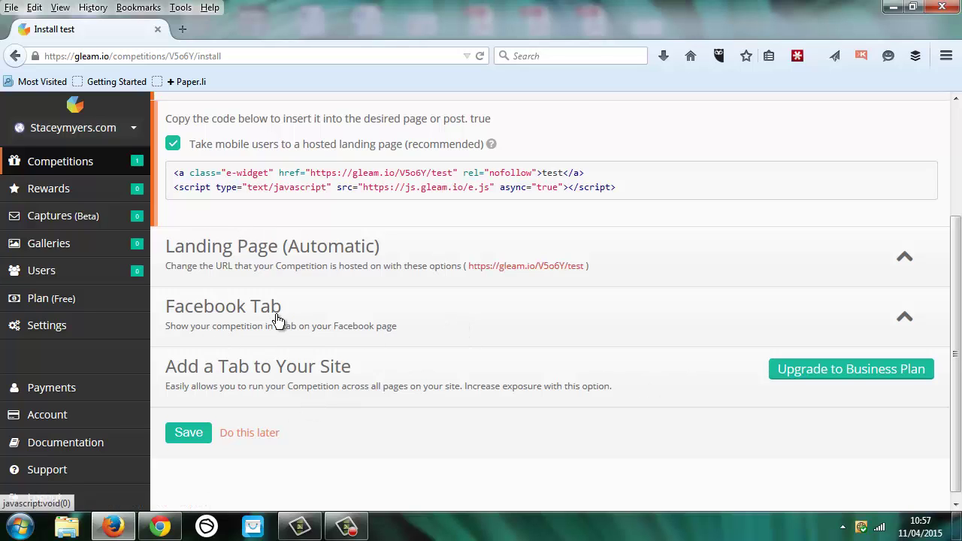
Step: Open the landing page in a new tab and submit a blog-comment entry with a commenter name
right_click(518, 268)
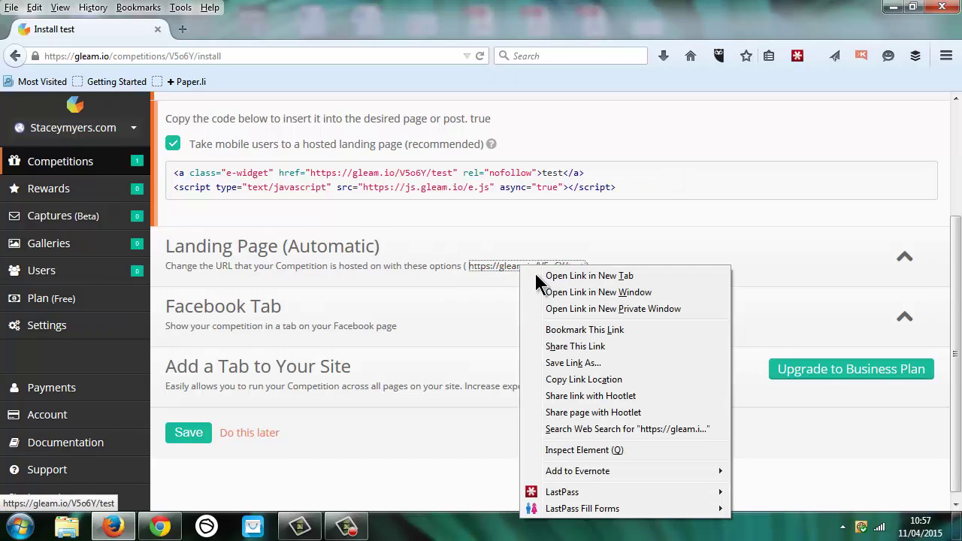
left_click(538, 277)
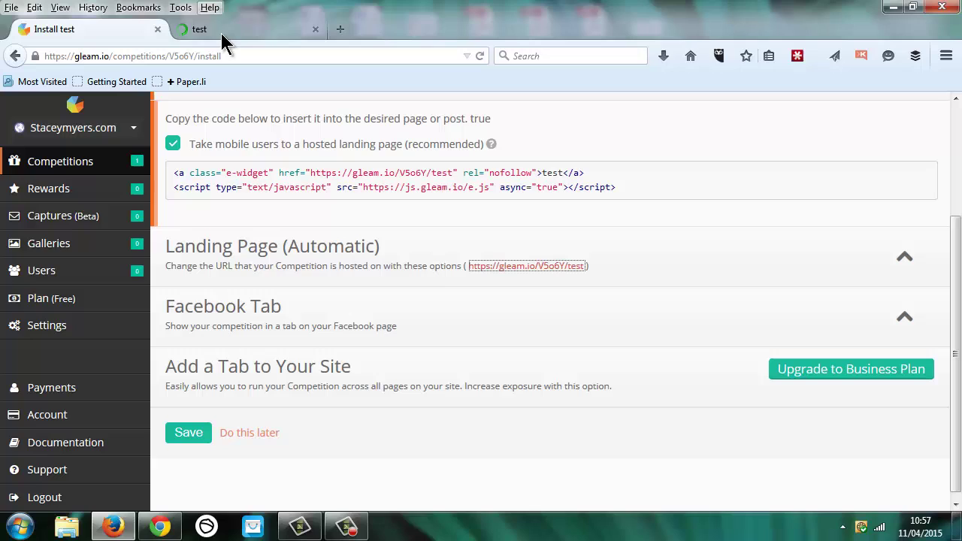
left_click(221, 33)
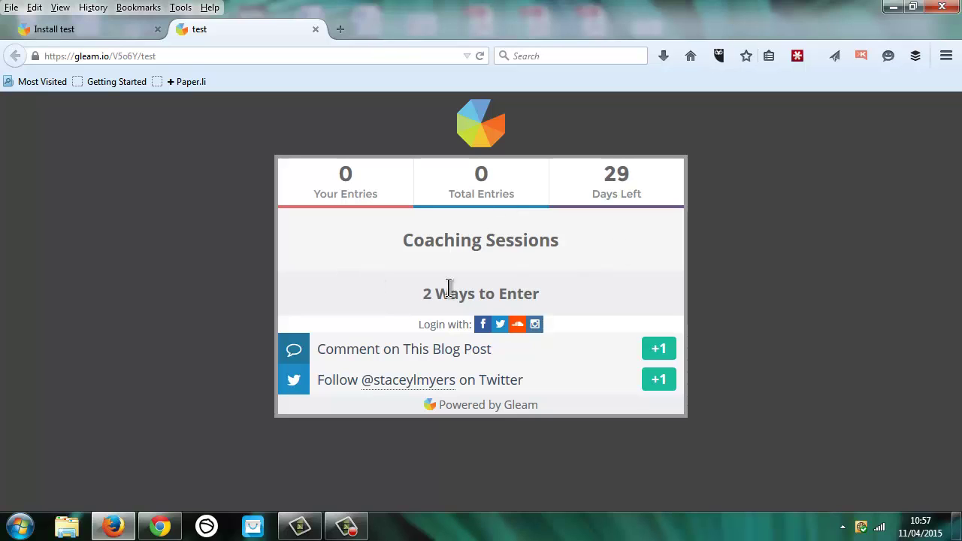
left_click(425, 359)
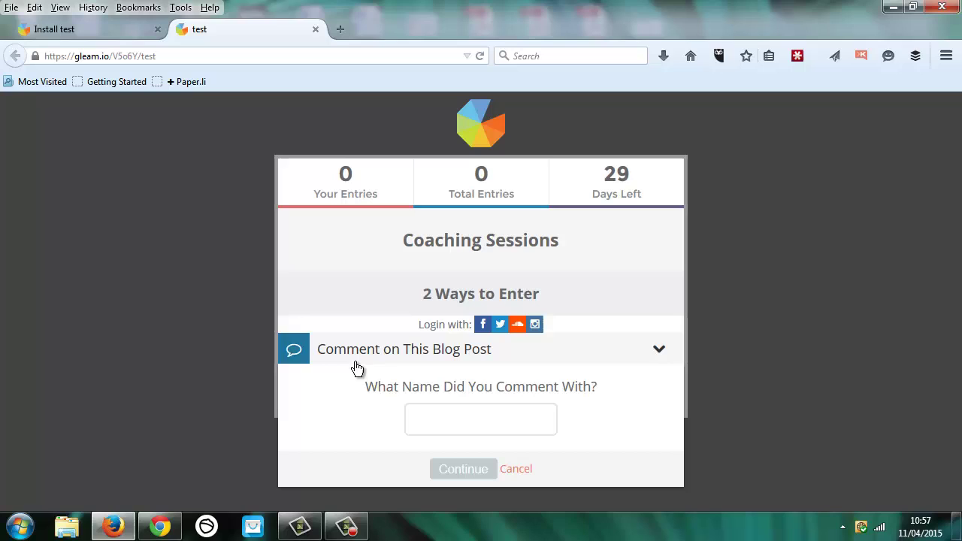
left_click(451, 422)
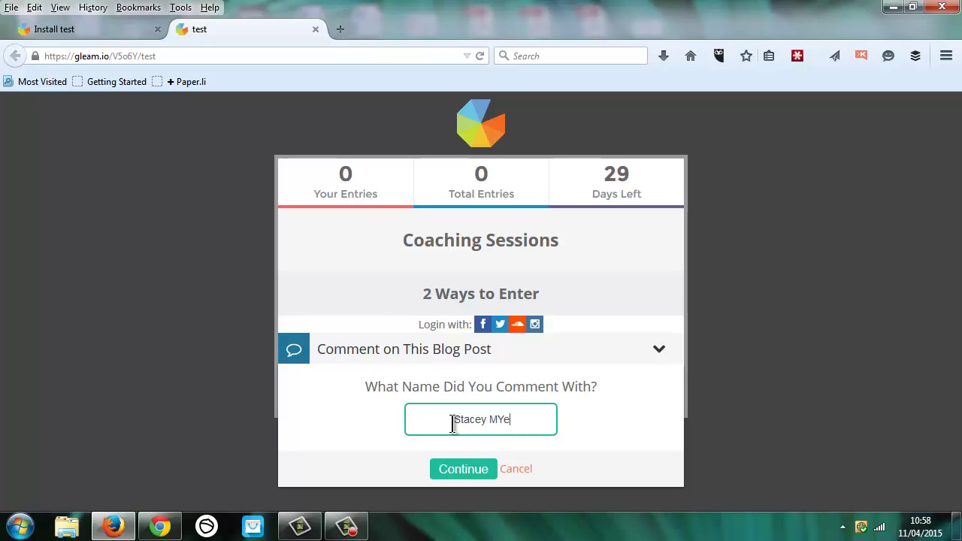
left_click(463, 469)
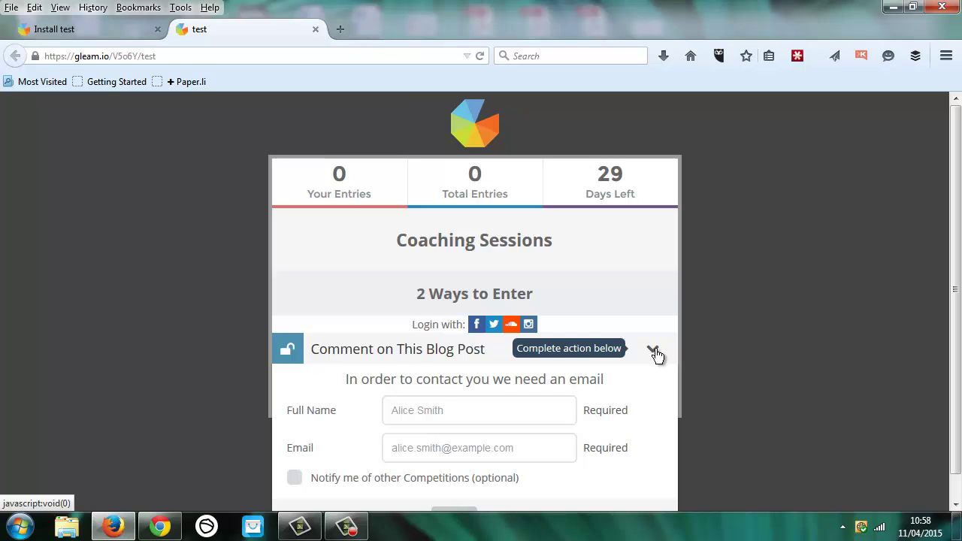
left_click(655, 353)
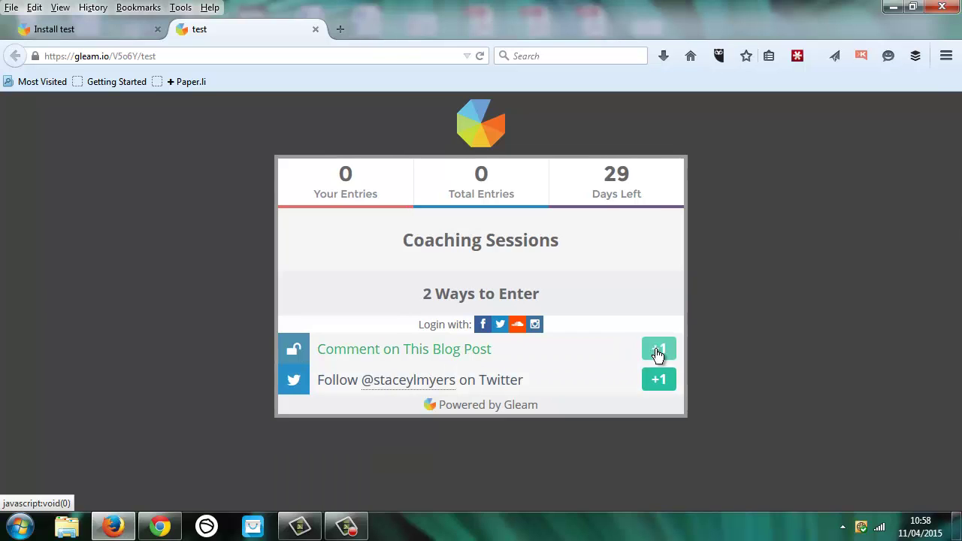
Step: Complete the Follow on Twitter entry on the landing page
left_click(405, 397)
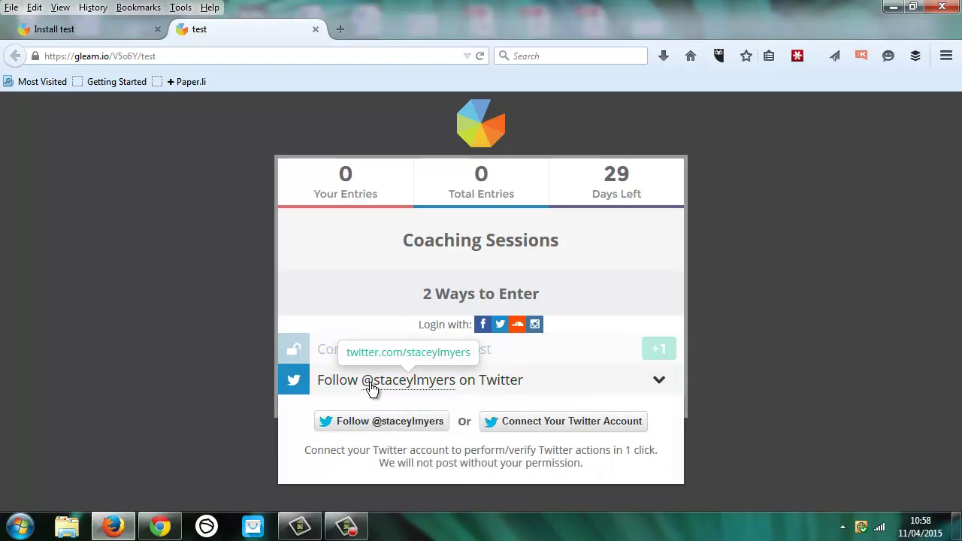
left_click(404, 424)
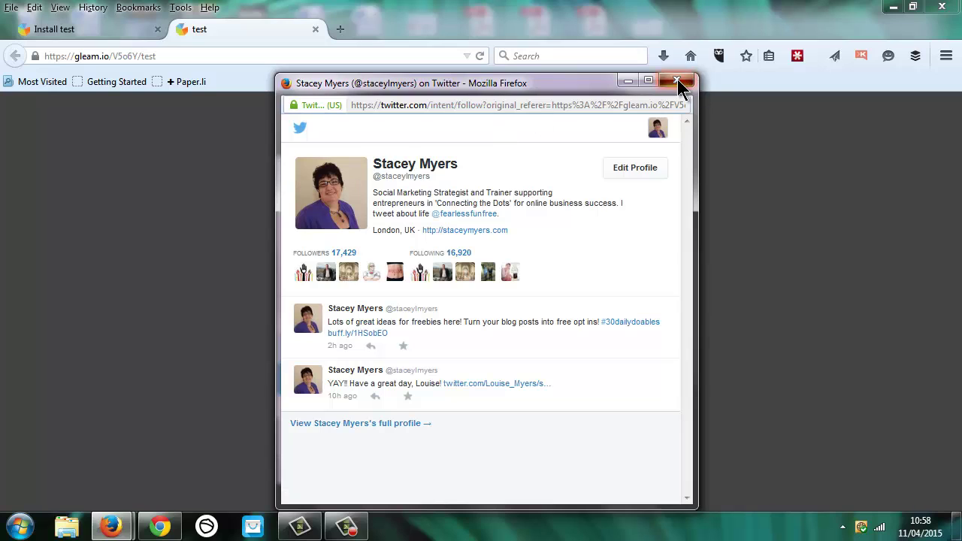
left_click(677, 80)
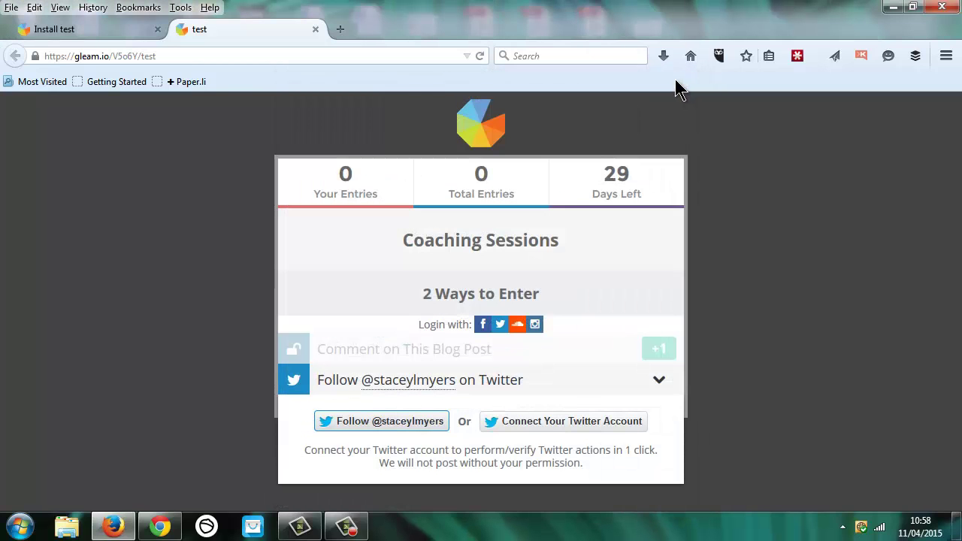
Step: Save the install settings and switch to the other browser's competitions list
left_click(81, 35)
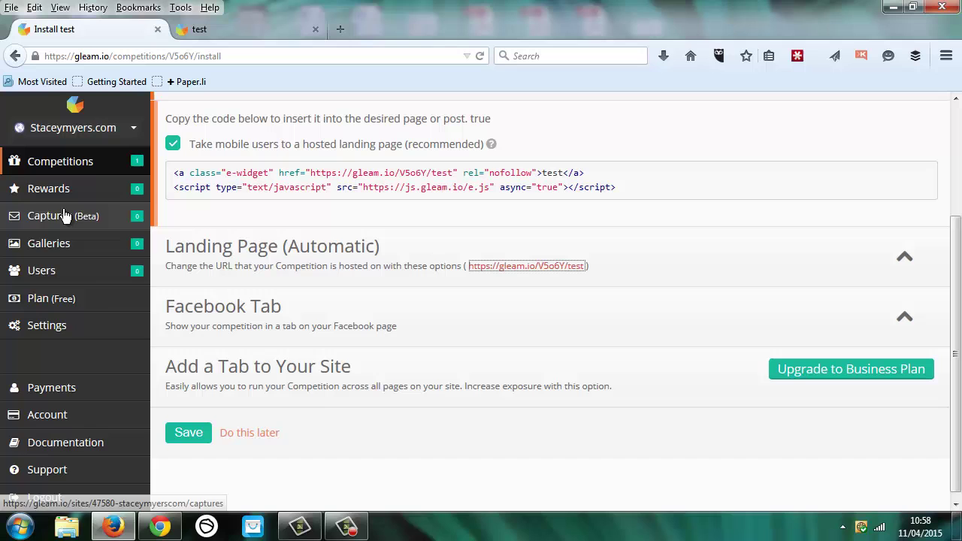
left_click(193, 435)
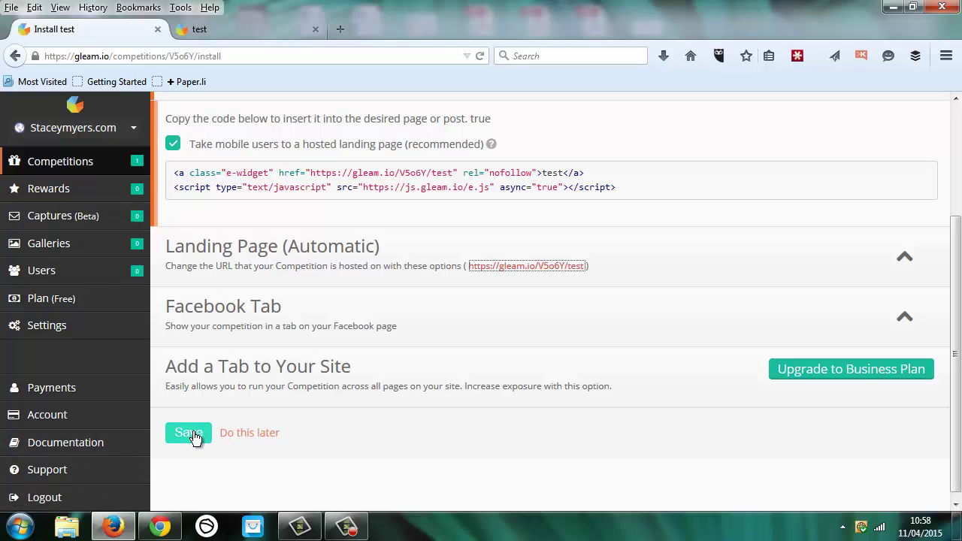
left_click(159, 526)
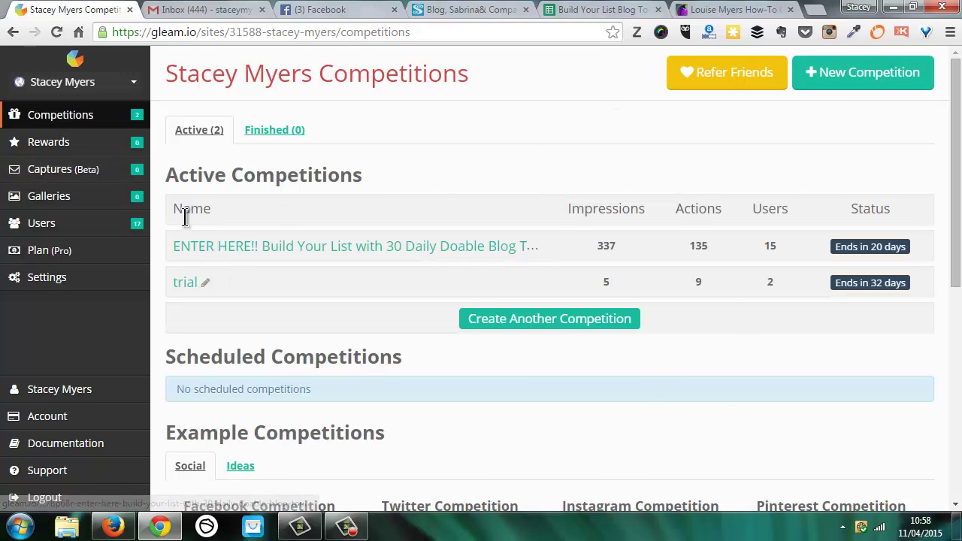
Step: Browse the ENTER HERE!! contest's Reporting, Promote and Entries tabs, then reopen it from Competitions
left_click(368, 257)
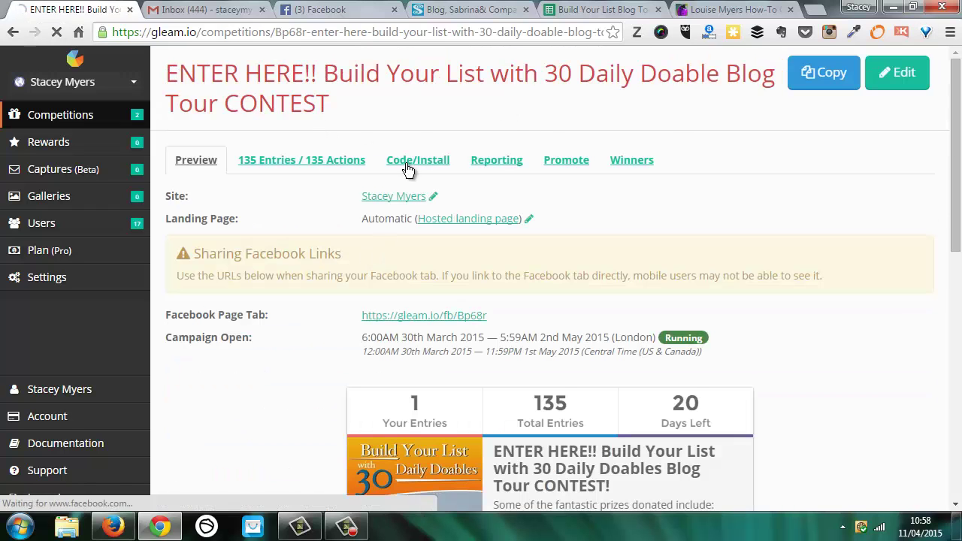
left_click(500, 167)
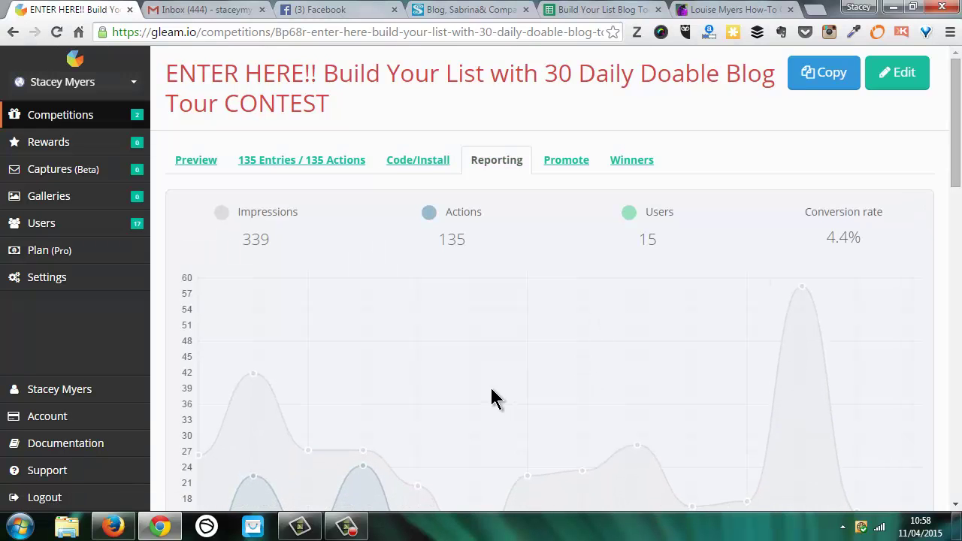
left_click(568, 161)
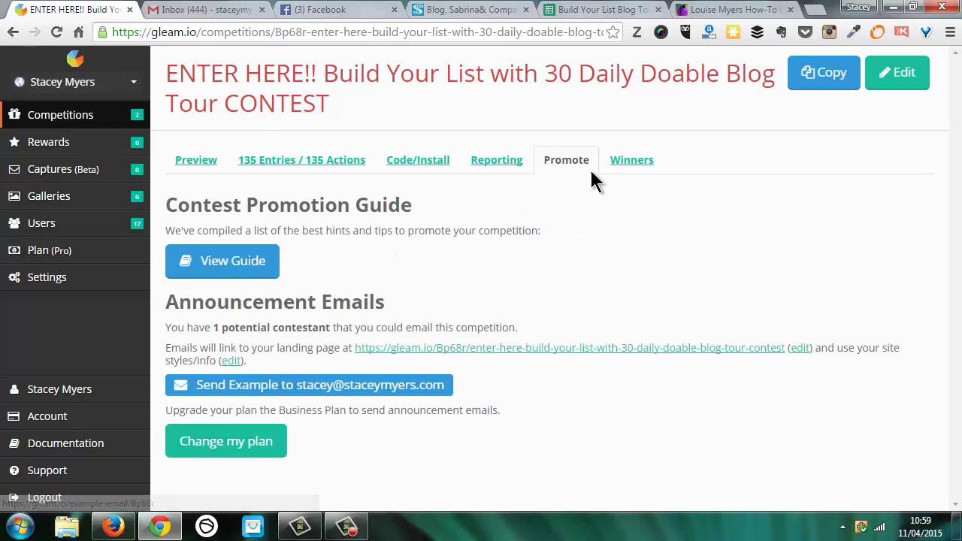
left_click(305, 165)
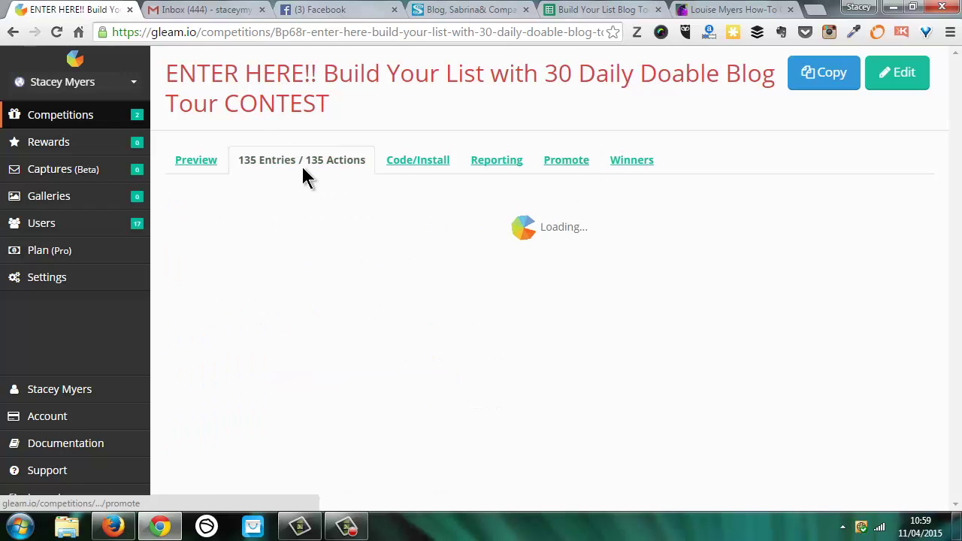
left_click_drag(954, 125, 957, 158)
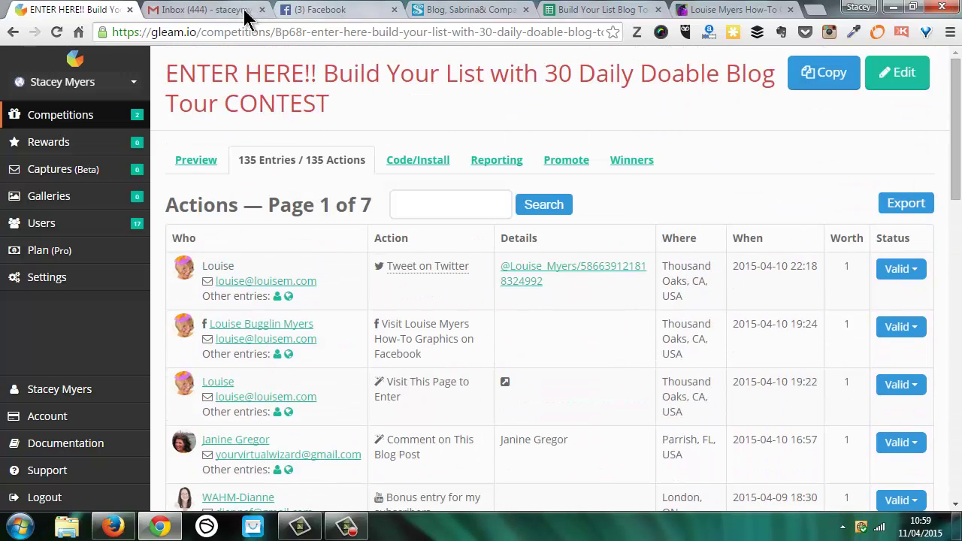
left_click(67, 122)
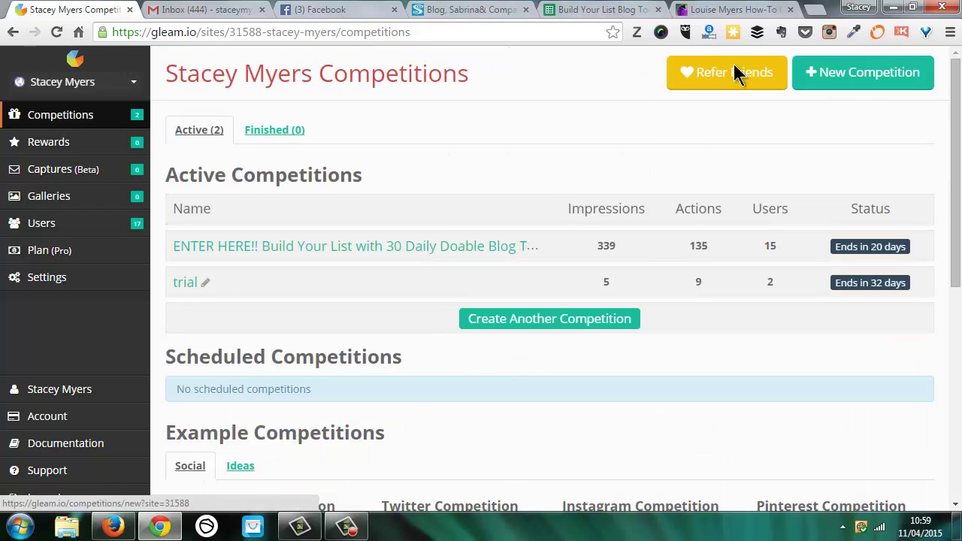
left_click(395, 254)
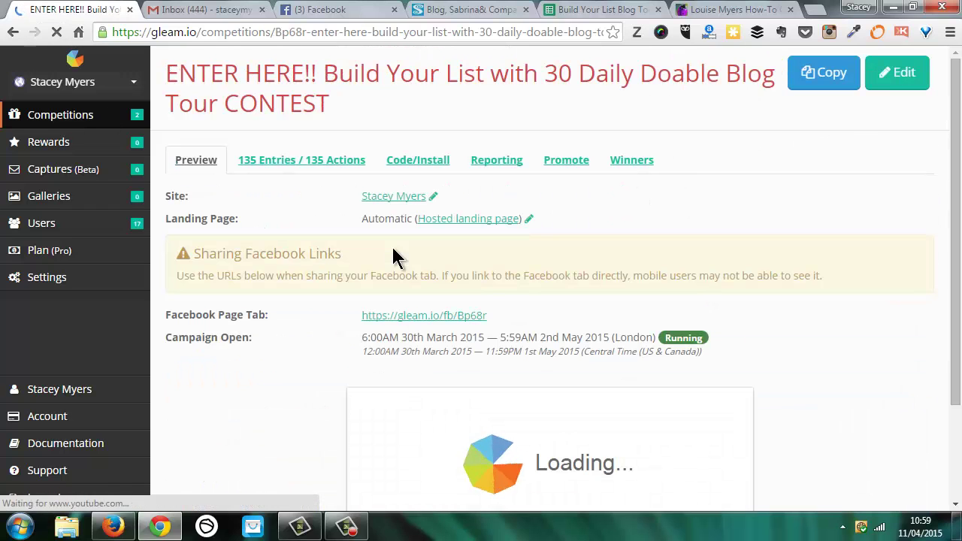
Step: Open the ENTER HERE!! contest's How to enter settings and review its nine entry methods
left_click(894, 75)
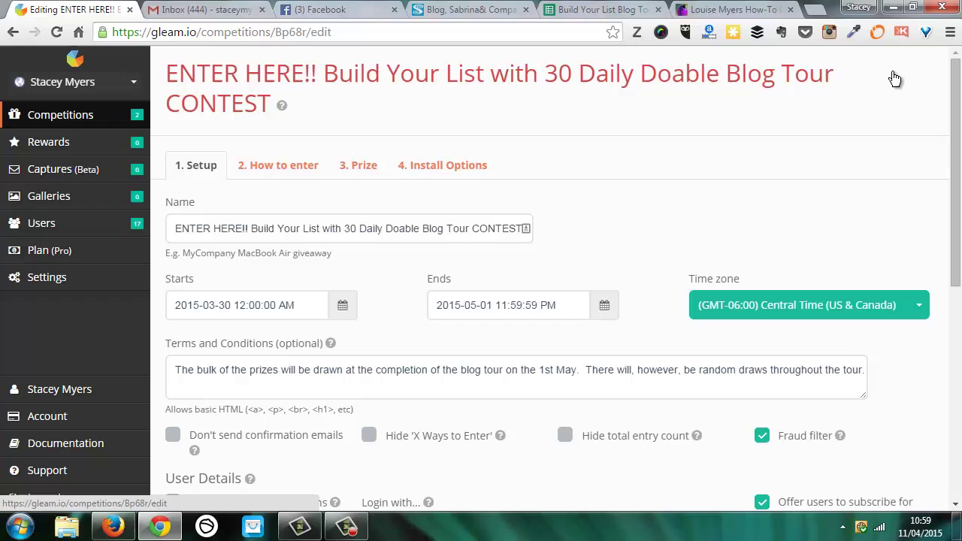
left_click(283, 168)
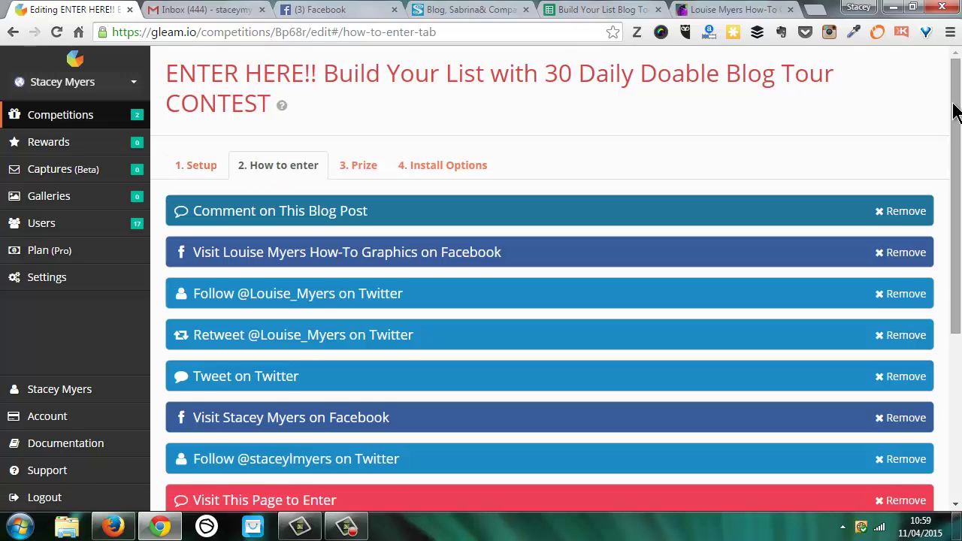
scroll(952, 114, "down", 3)
scroll(548, 278, "up", 2)
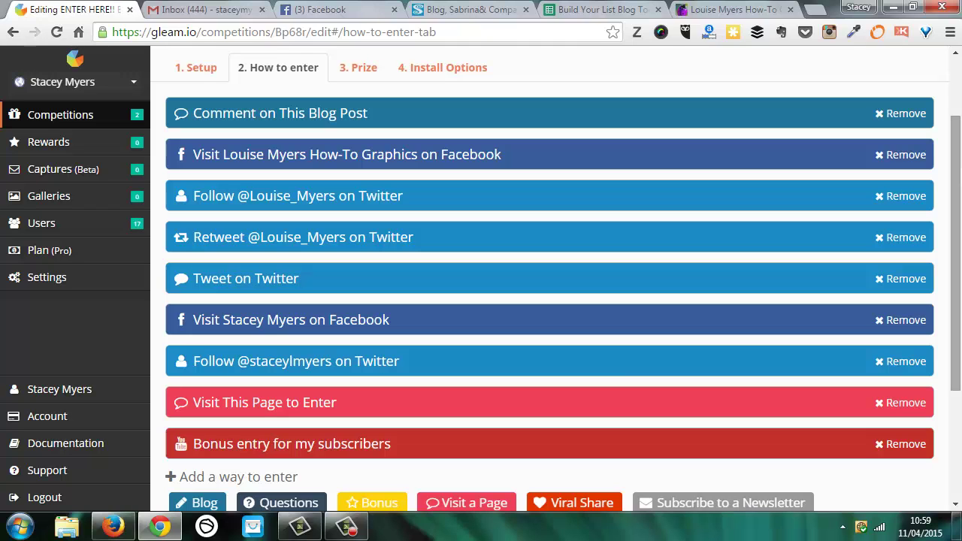
Step: Scroll the louisem.com post down to the embedded '9 Ways to Enter' contest widget
left_click(728, 11)
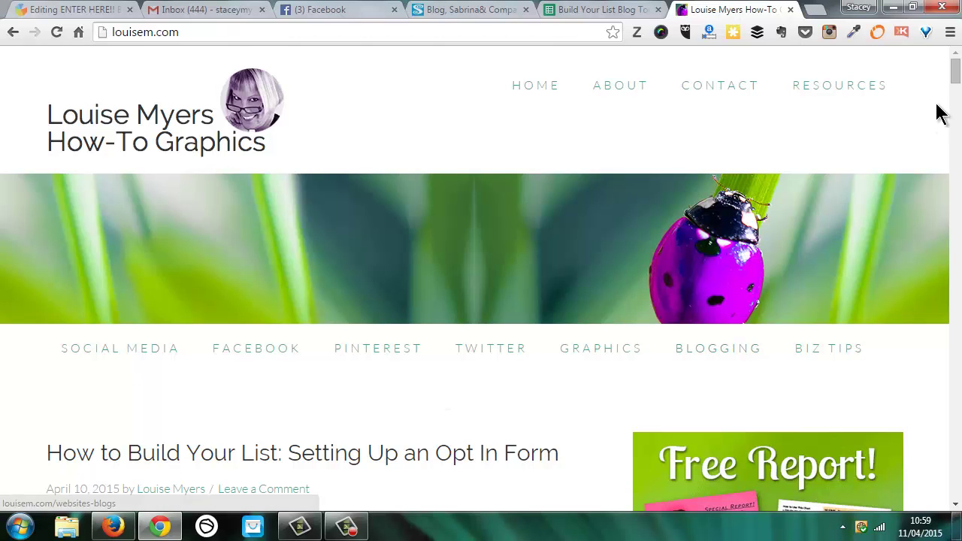
scroll(956, 74, "down", 5)
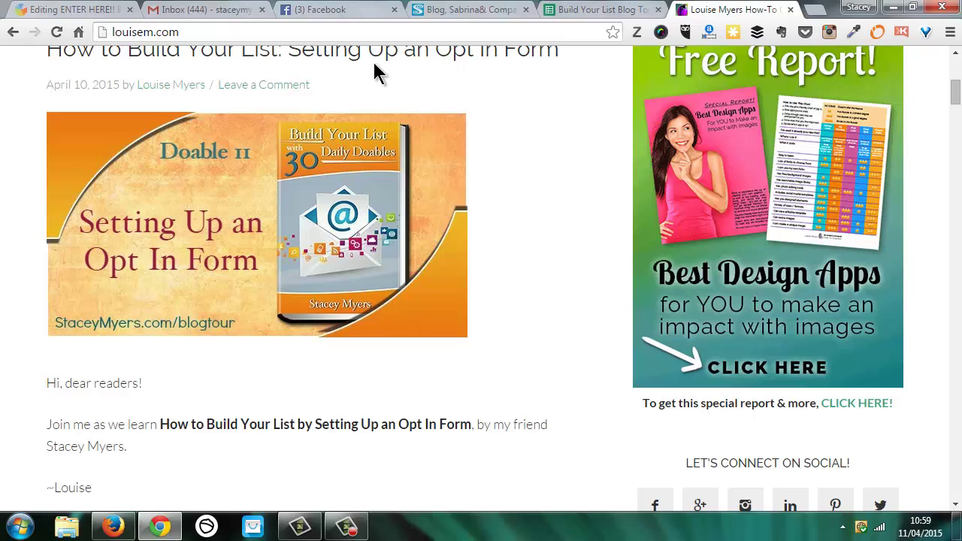
mouse_move(956, 93)
left_mouse_down()
mouse_move(956, 120)
mouse_move(956, 93)
left_mouse_up()
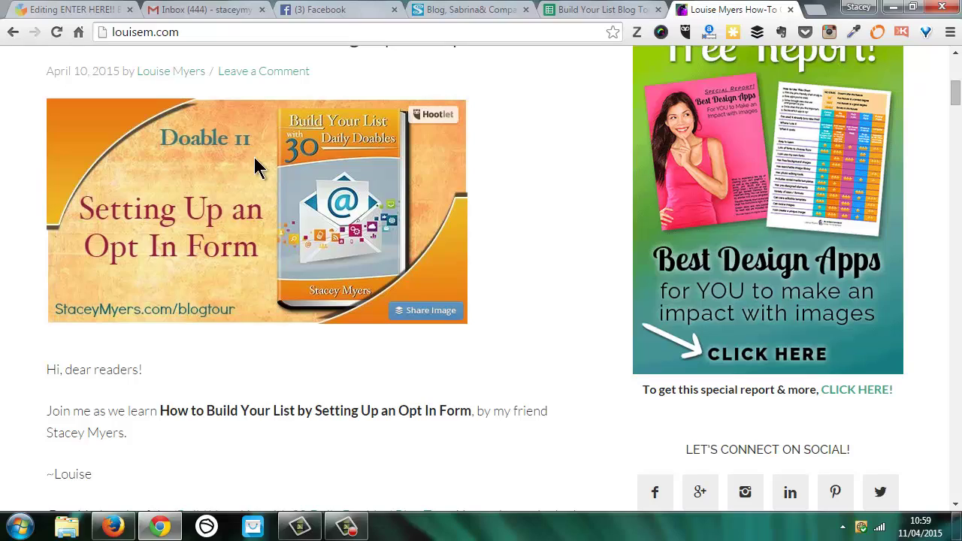
left_click_drag(954, 99, 956, 325)
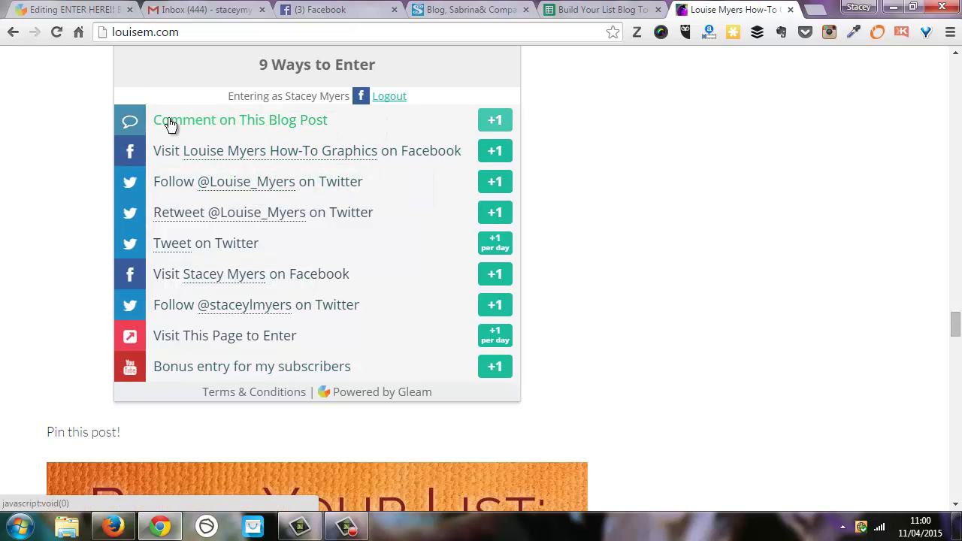
Step: Claim the blog-comment entry by submitting the commenter's name
left_click(273, 127)
left_click(295, 185)
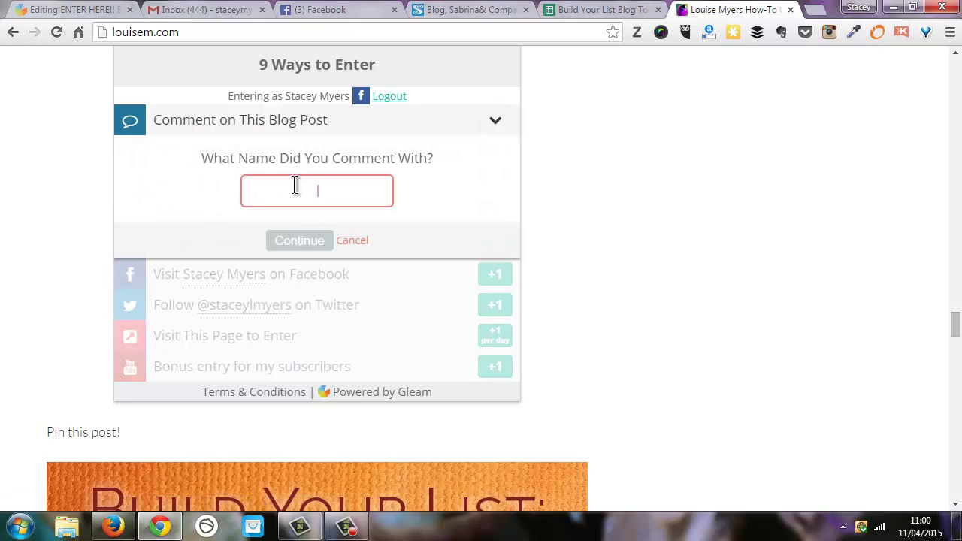
type("Stacey")
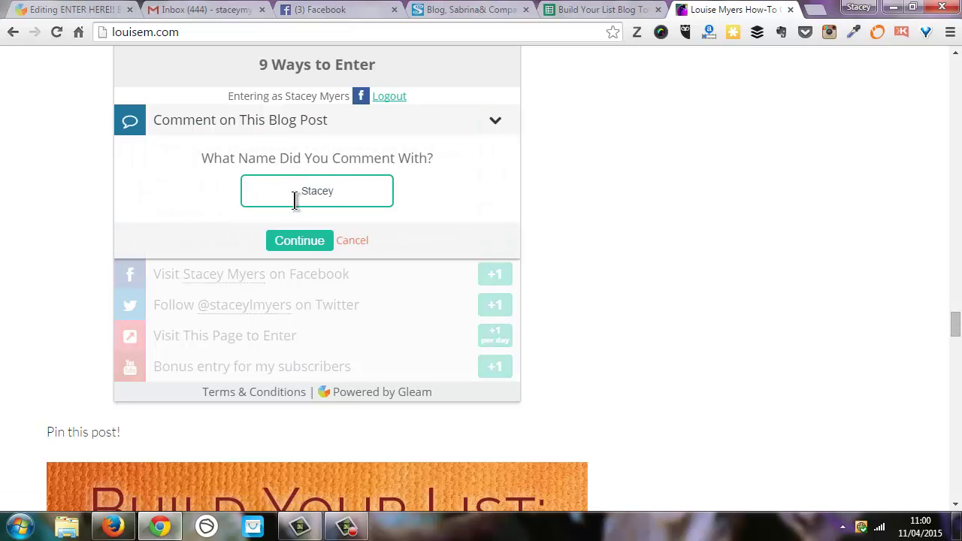
left_click(299, 240)
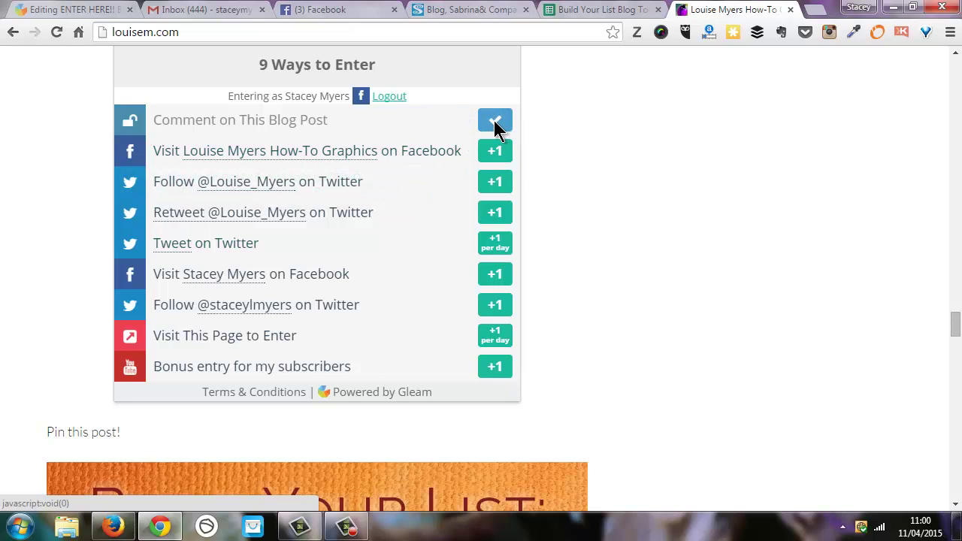
Step: Visit the linked Facebook page and claim the Facebook visit entry
left_click(253, 153)
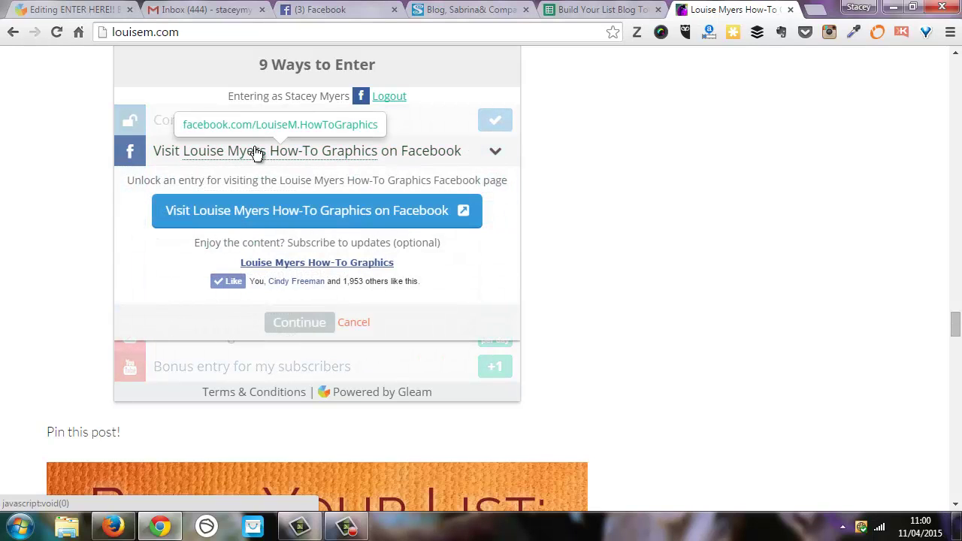
left_click(288, 235)
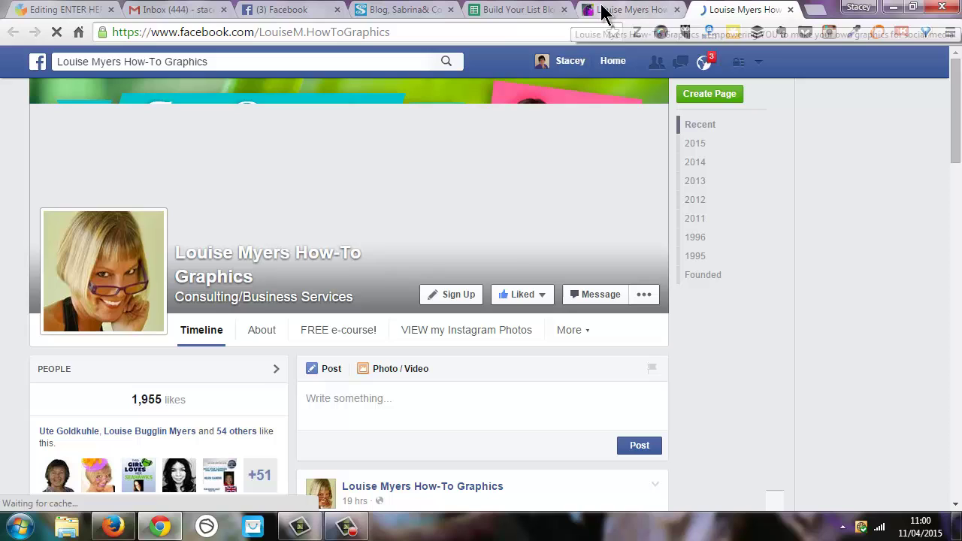
left_click(615, 10)
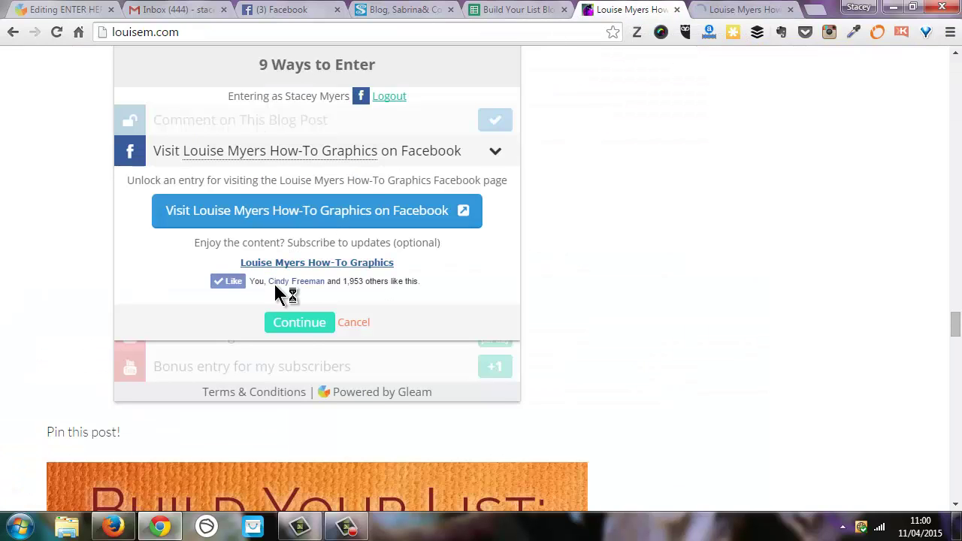
left_click(301, 323)
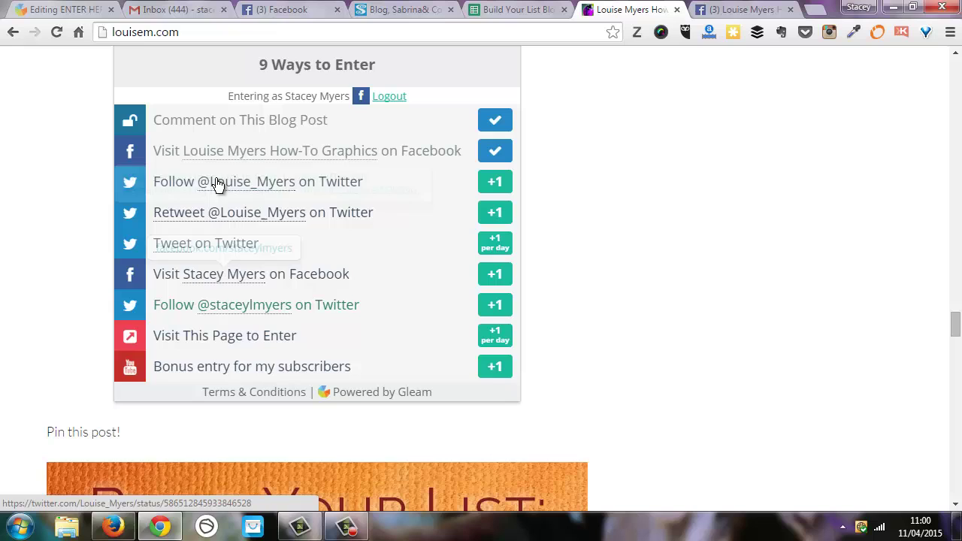
Step: Post the prepared contest tweet from the Tweet on Twitter entry
left_click(179, 250)
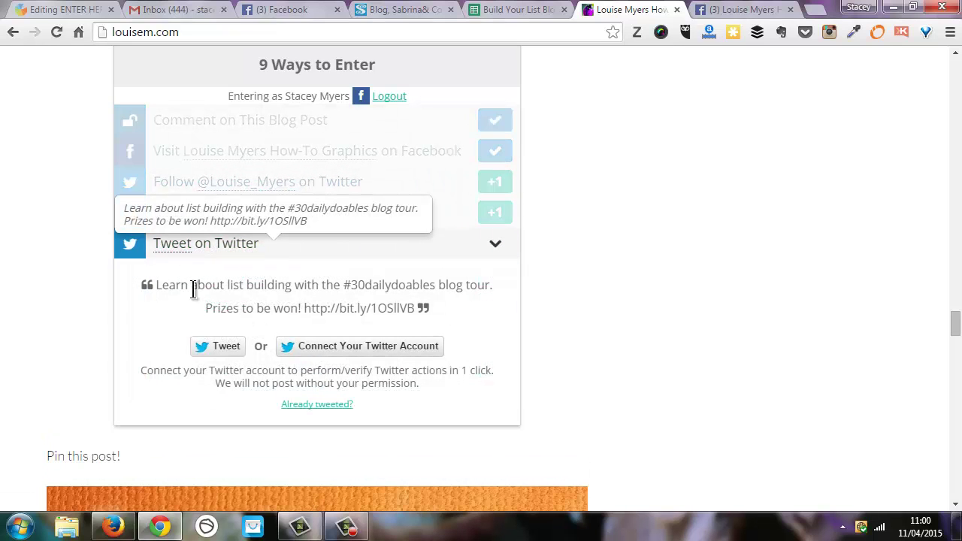
left_click(222, 355)
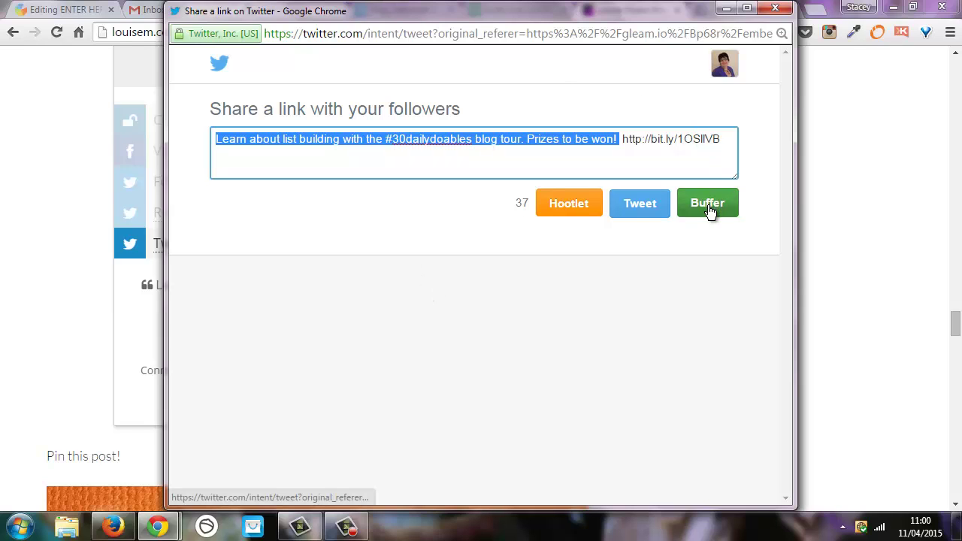
left_click(642, 208)
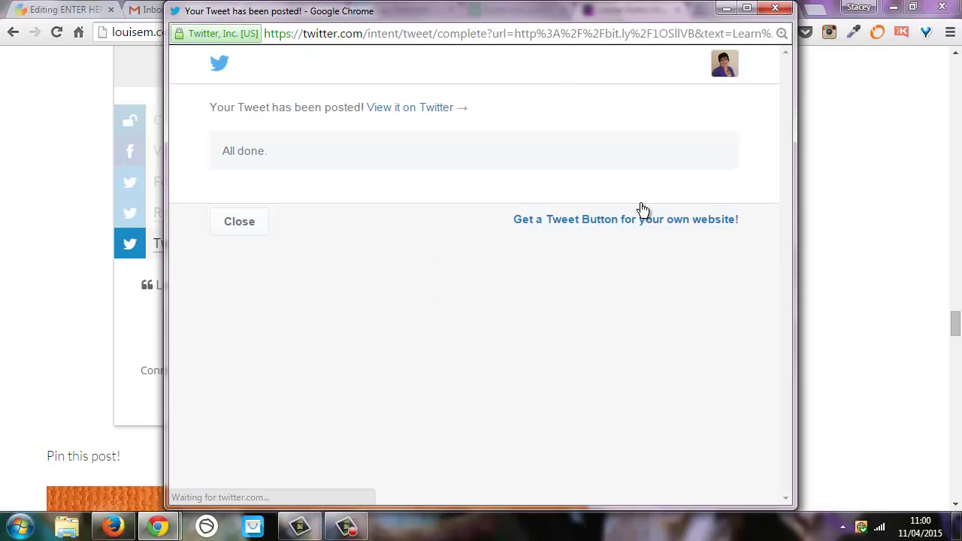
left_click(772, 9)
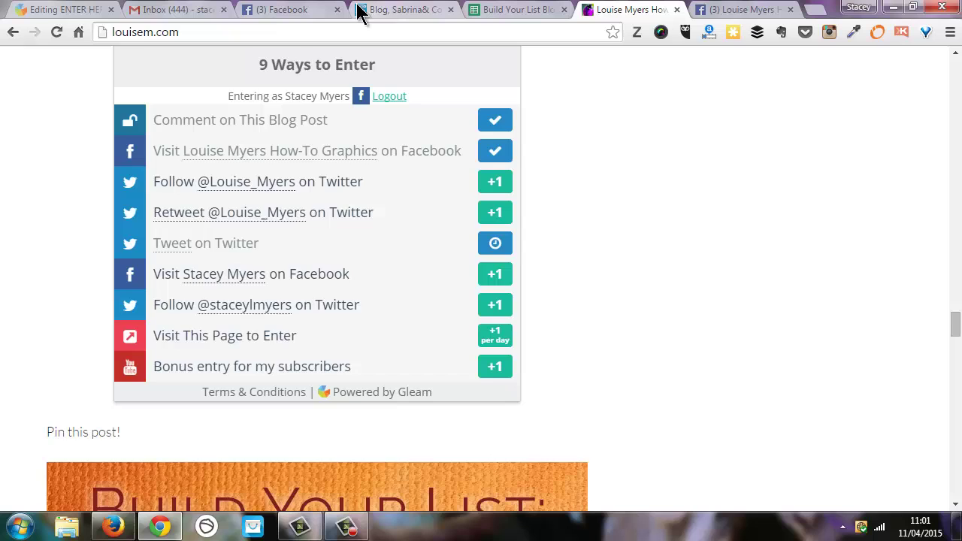
Step: Open the 'Sacred Tattoos – Let's Do It!' post on sabrinacompany.com, then return to Gleam's editor
left_click(385, 10)
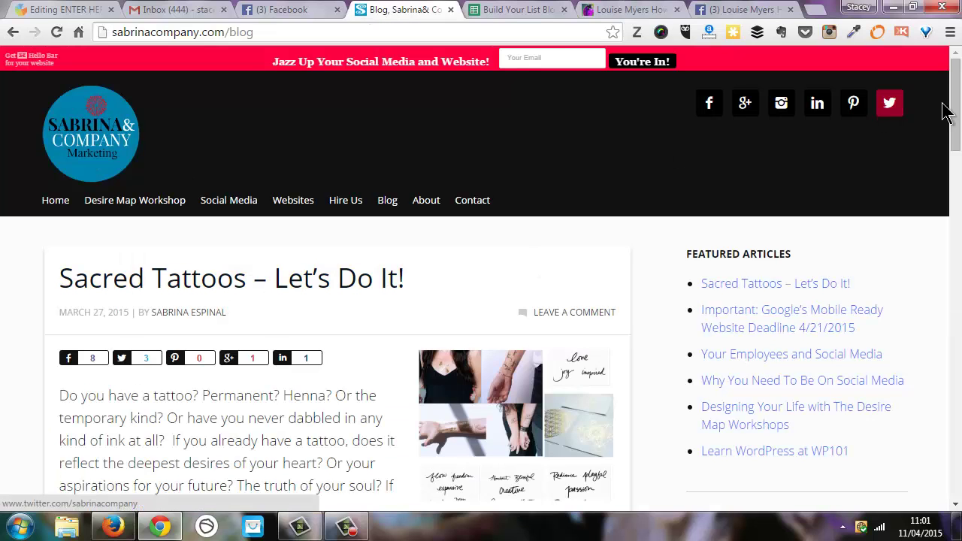
mouse_move(955, 105)
left_mouse_down()
mouse_move(956, 274)
mouse_move(956, 105)
left_mouse_up()
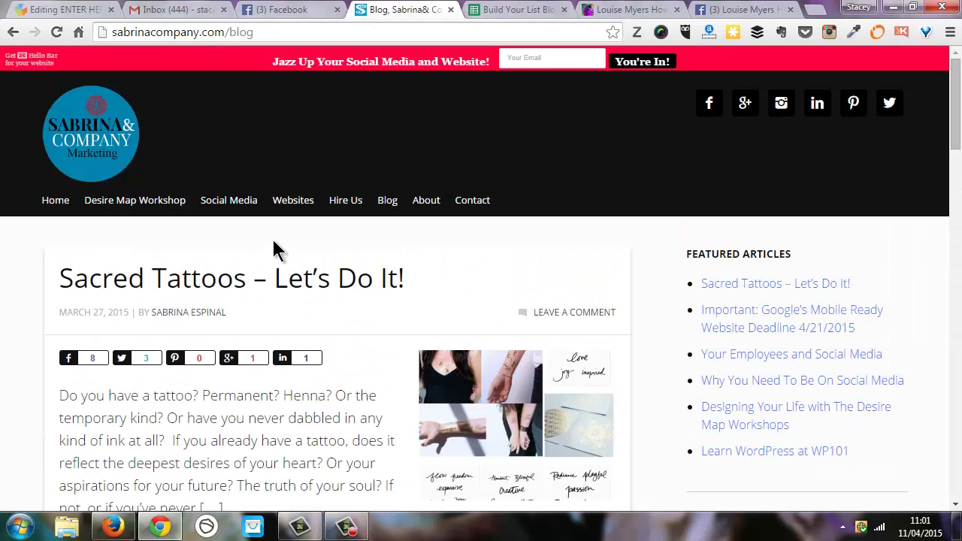
left_click(276, 280)
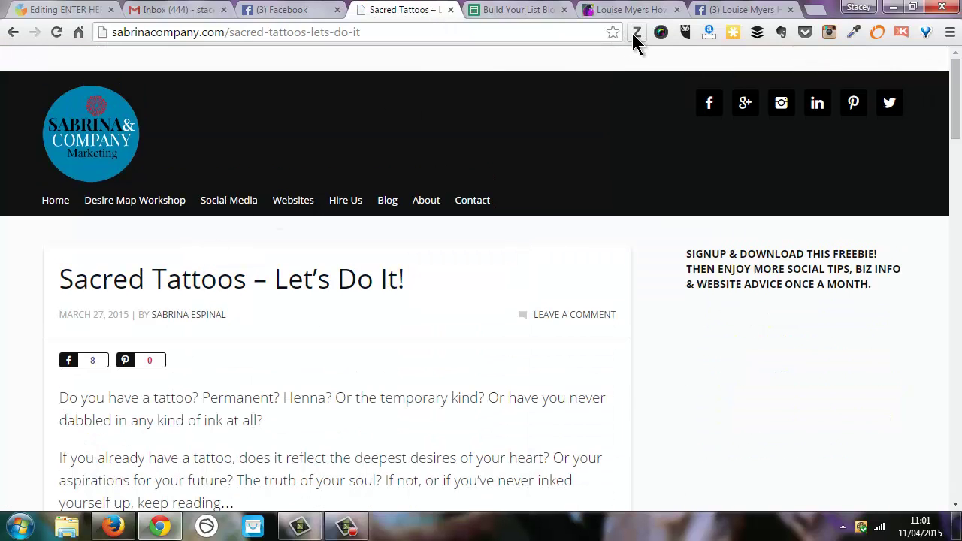
left_click(47, 9)
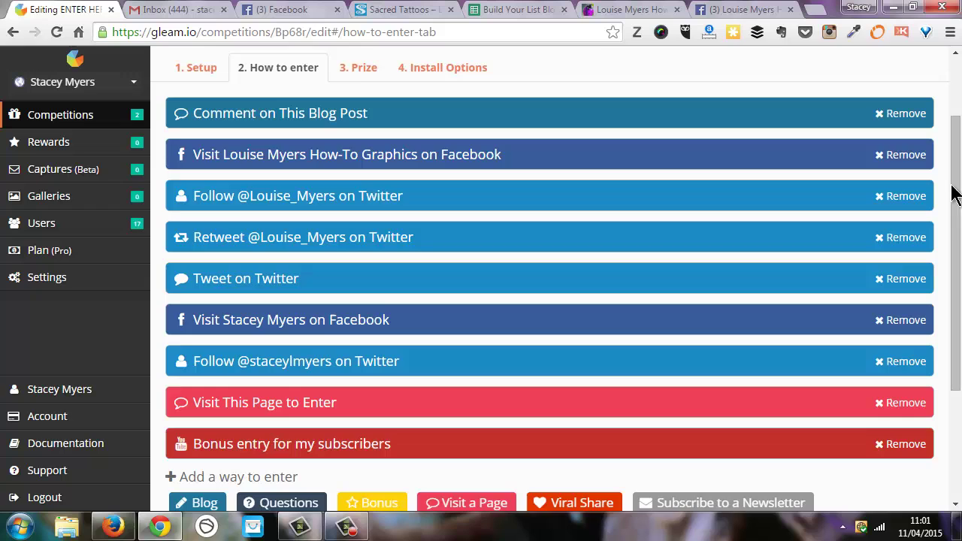
left_click_drag(959, 251, 959, 359)
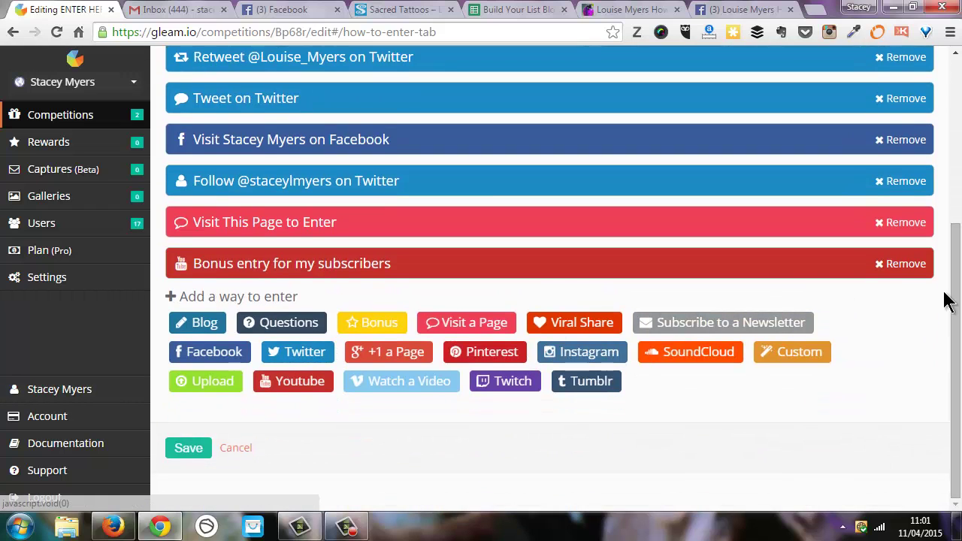
left_click_drag(958, 298, 959, 223)
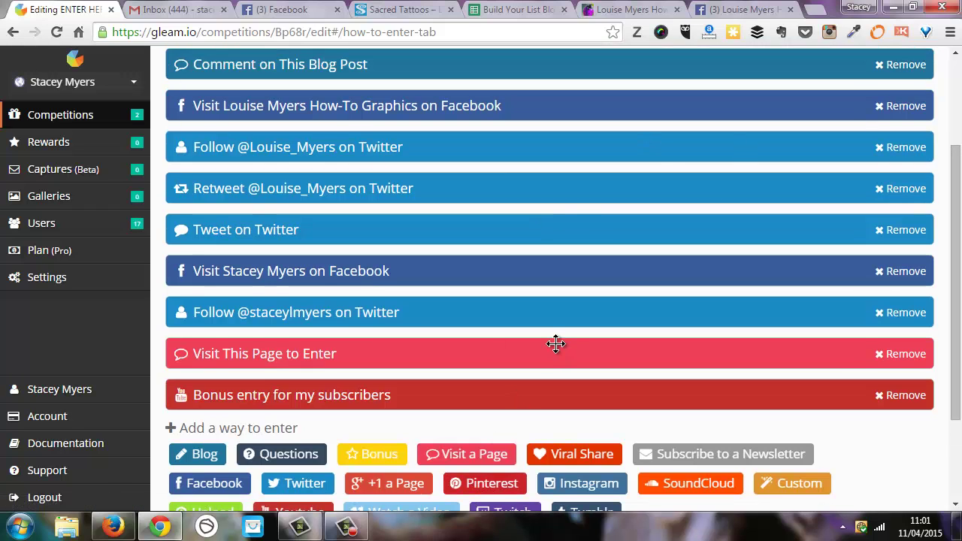
left_click_drag(957, 263, 957, 327)
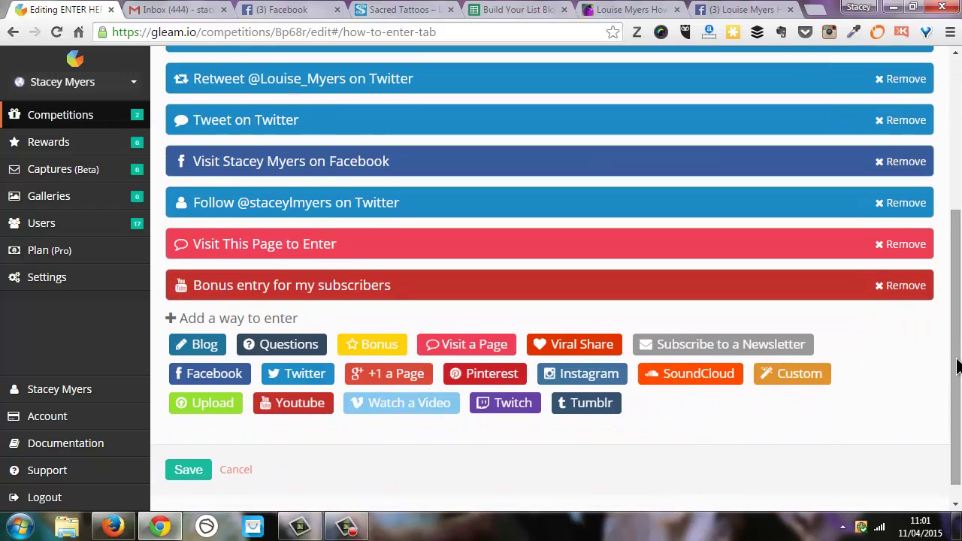
left_click_drag(958, 367, 958, 218)
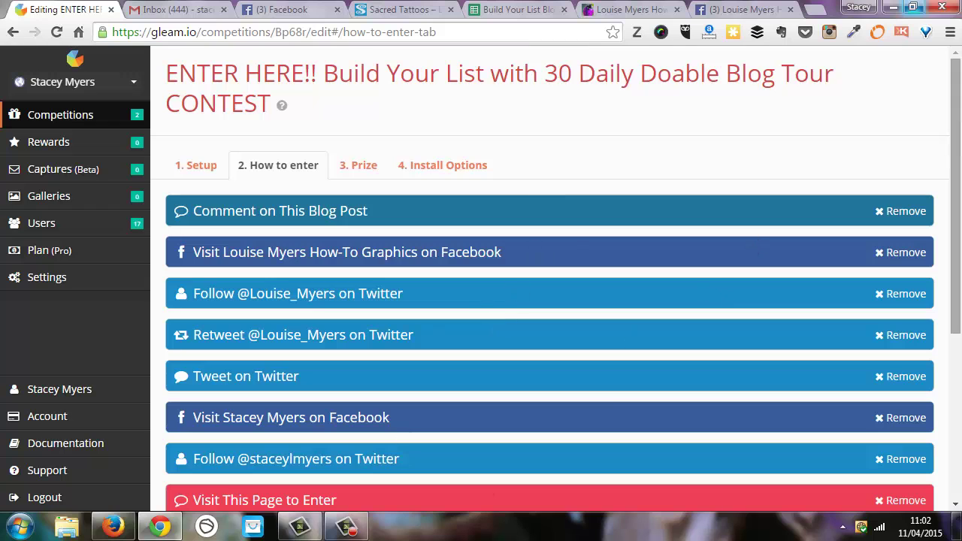
Step: Show the Prize settings: 10 winners, Small Image (135px) layout and the book-cover image
mouse_move(952, 107)
left_mouse_down()
mouse_move(952, 275)
mouse_move(953, 113)
left_mouse_up()
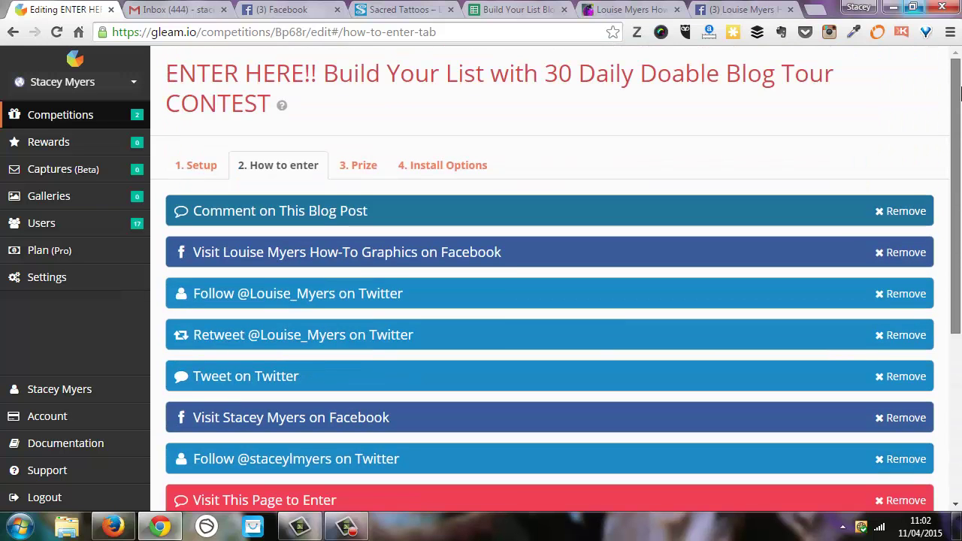
left_click(364, 167)
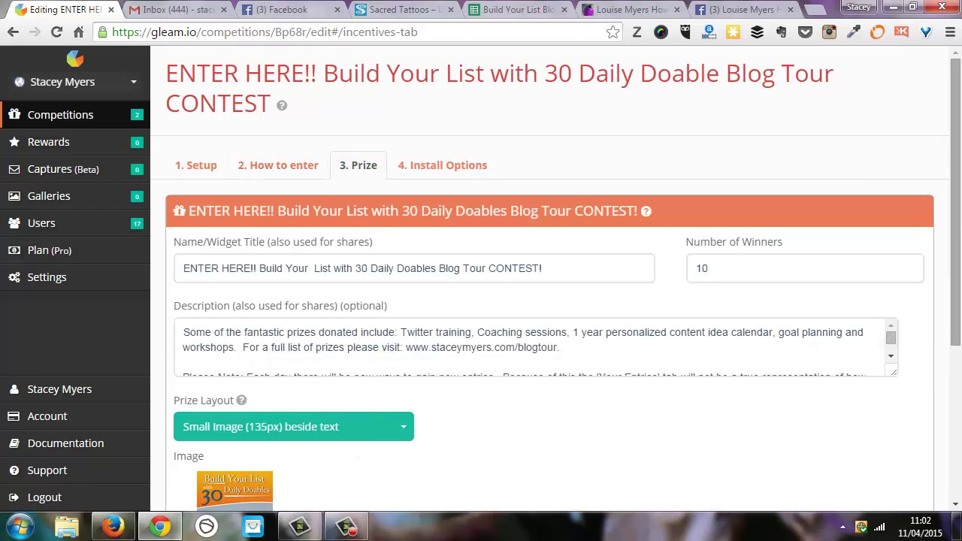
scroll(225, 309, "down", 4)
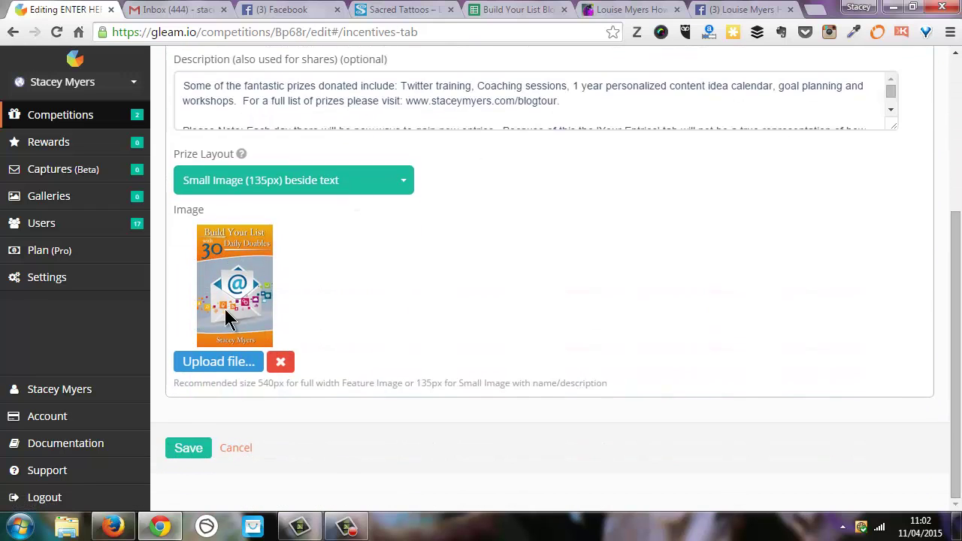
Step: Return to the louisem.com widget header showing 4 of 135 entries and 20 days left
left_click(607, 16)
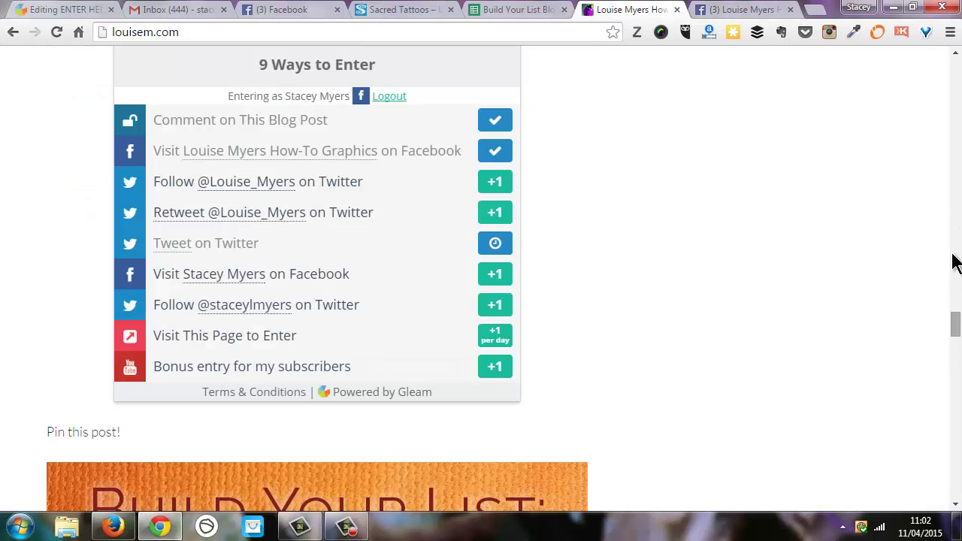
scroll(956, 75, "up", 4)
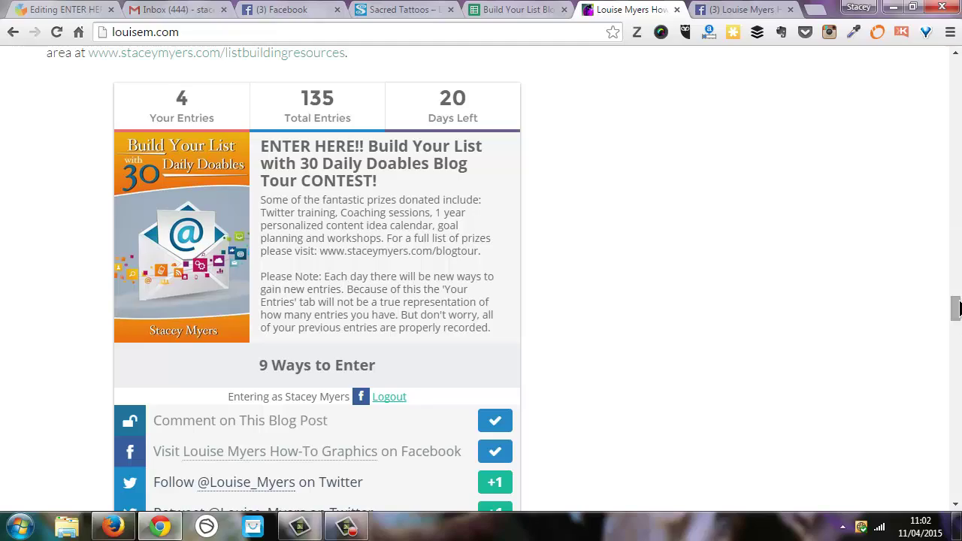
left_click_drag(957, 312, 956, 290)
scroll(842, 328, "down", 1)
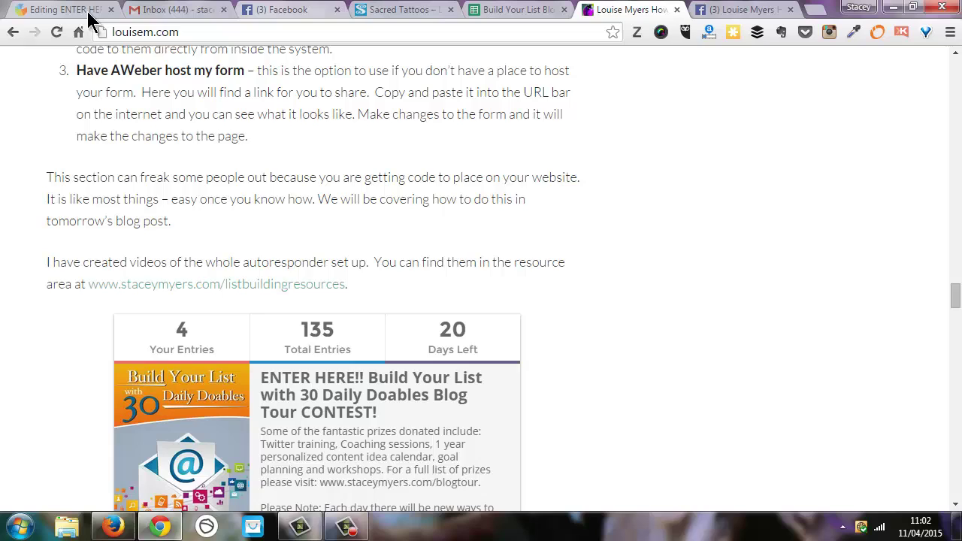
Step: Switch back to the ENTER HERE!! prize settings in the Gleam editor
left_click(61, 10)
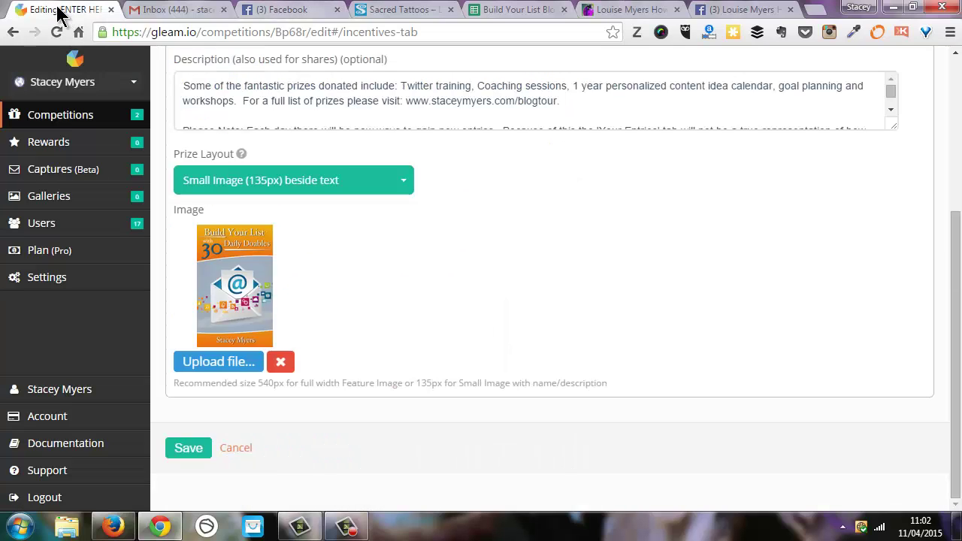